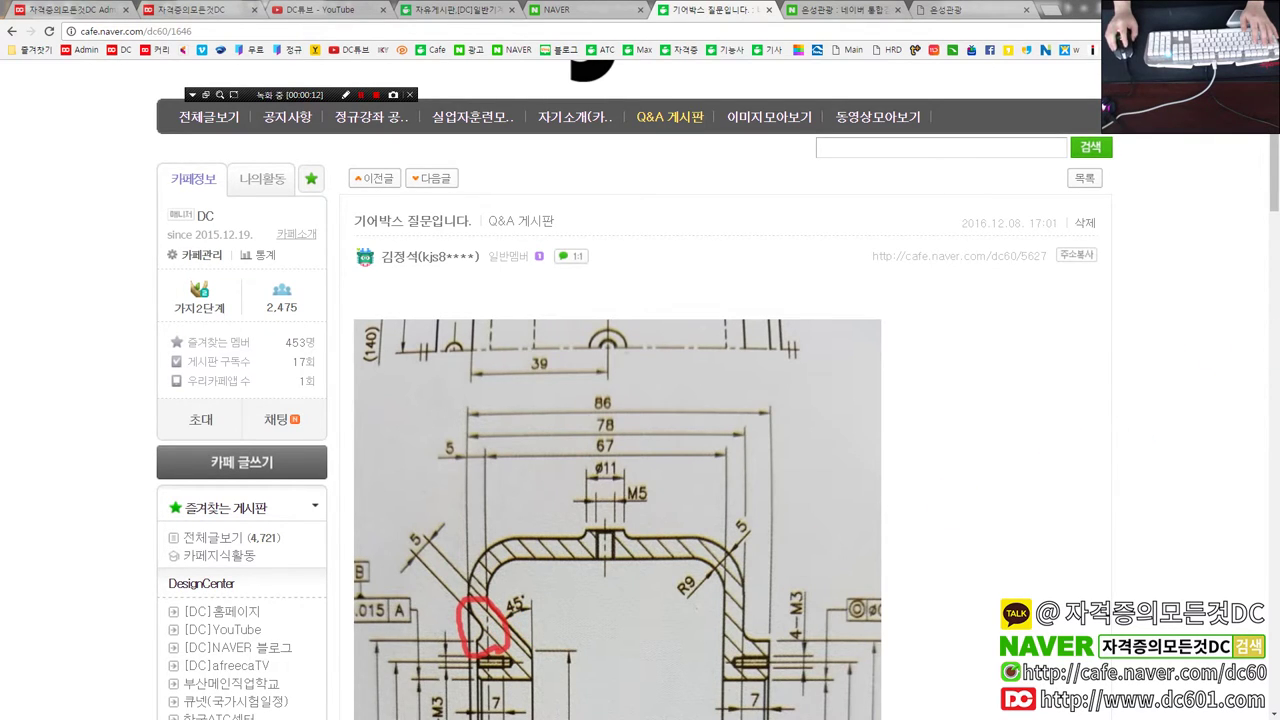
Leave the Naver Cafe gearbox post and switch to the housing part in Inventor.
key("alt+Tab")
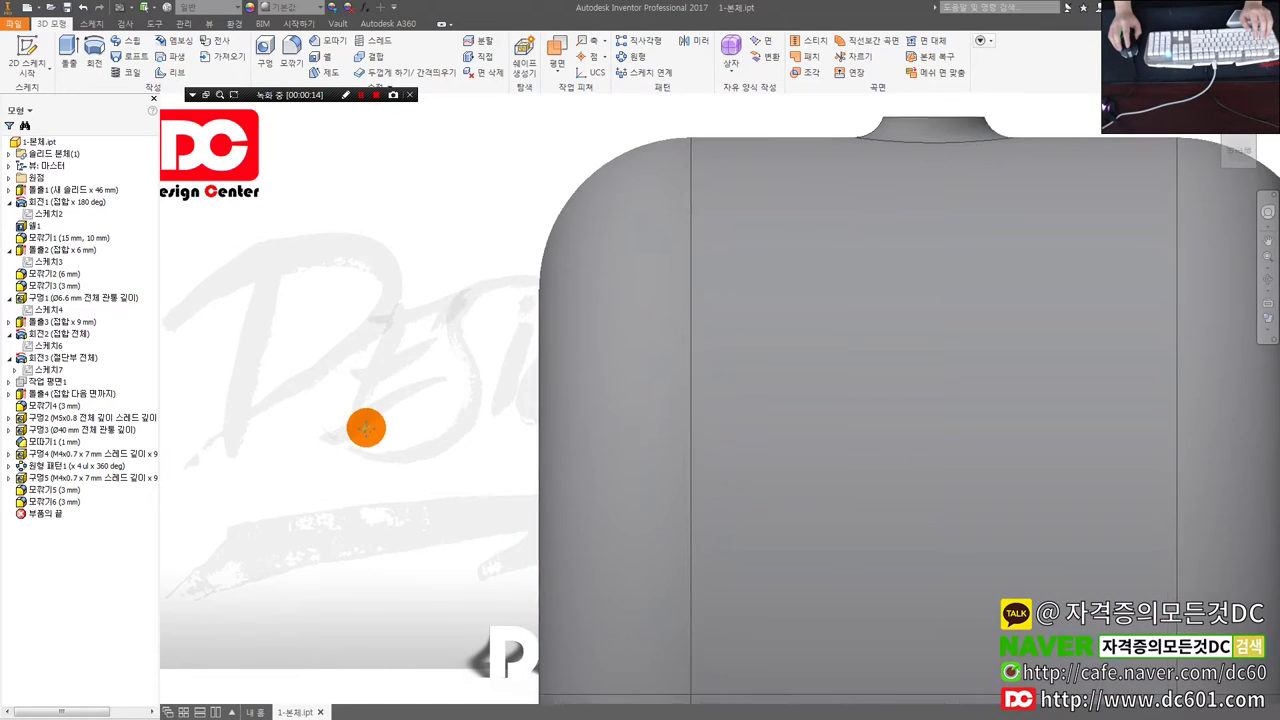
Delete the last 3 mm fillet from the housing's feature browser.
middle_click_drag(366, 429, 485, 423, "shift")
scroll(485, 423, "down", 3)
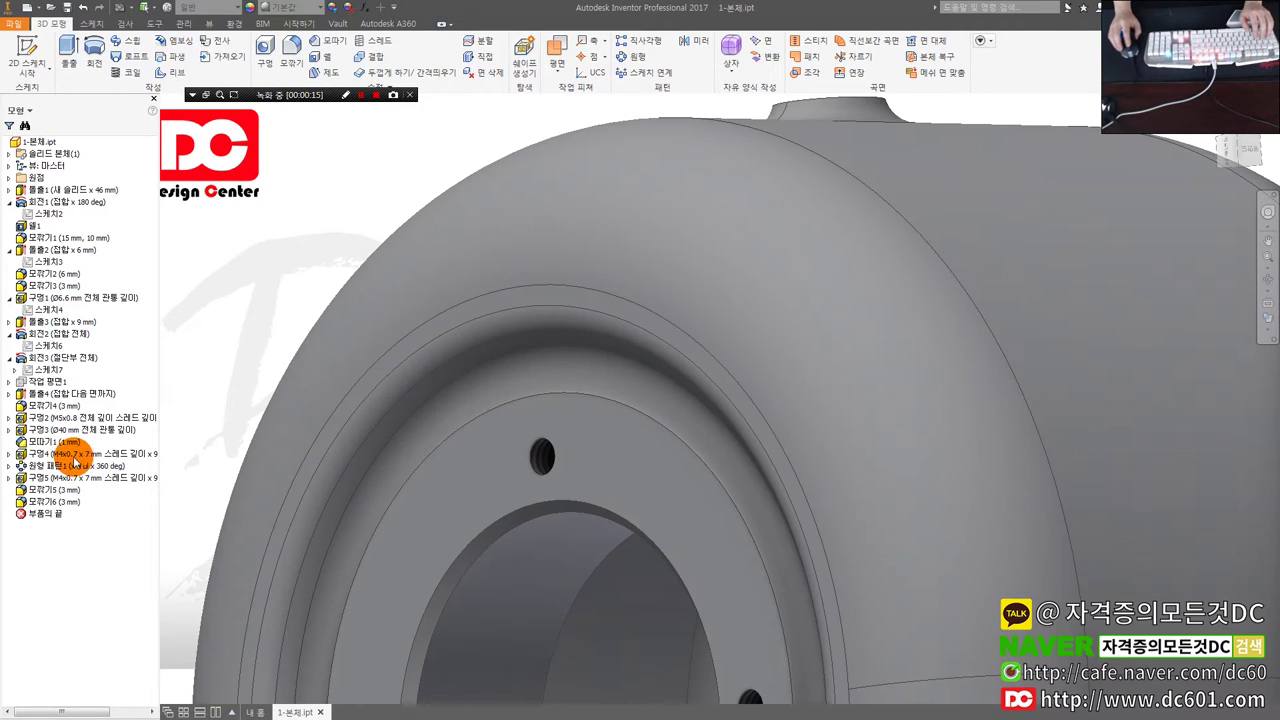
right_click(63, 505)
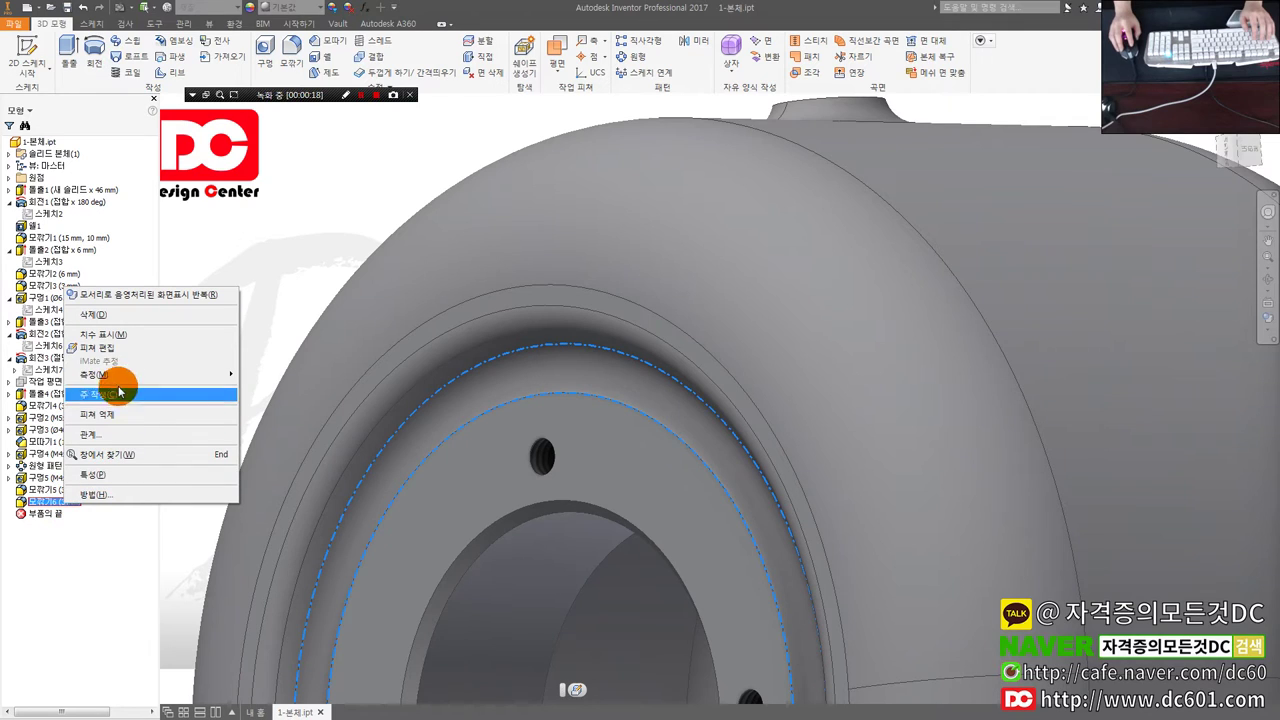
left_click(122, 320)
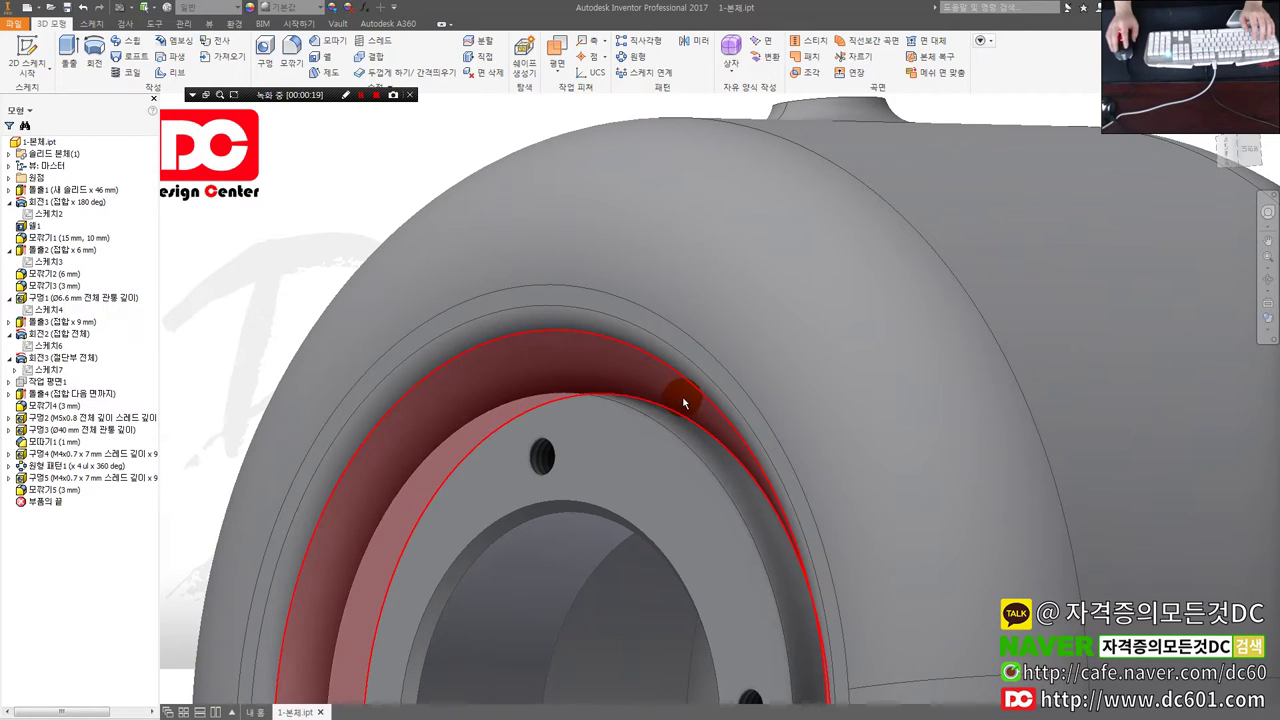
Add a 2 mm fillet to the housing's inner rim edge.
scroll(697, 467, "down", 2)
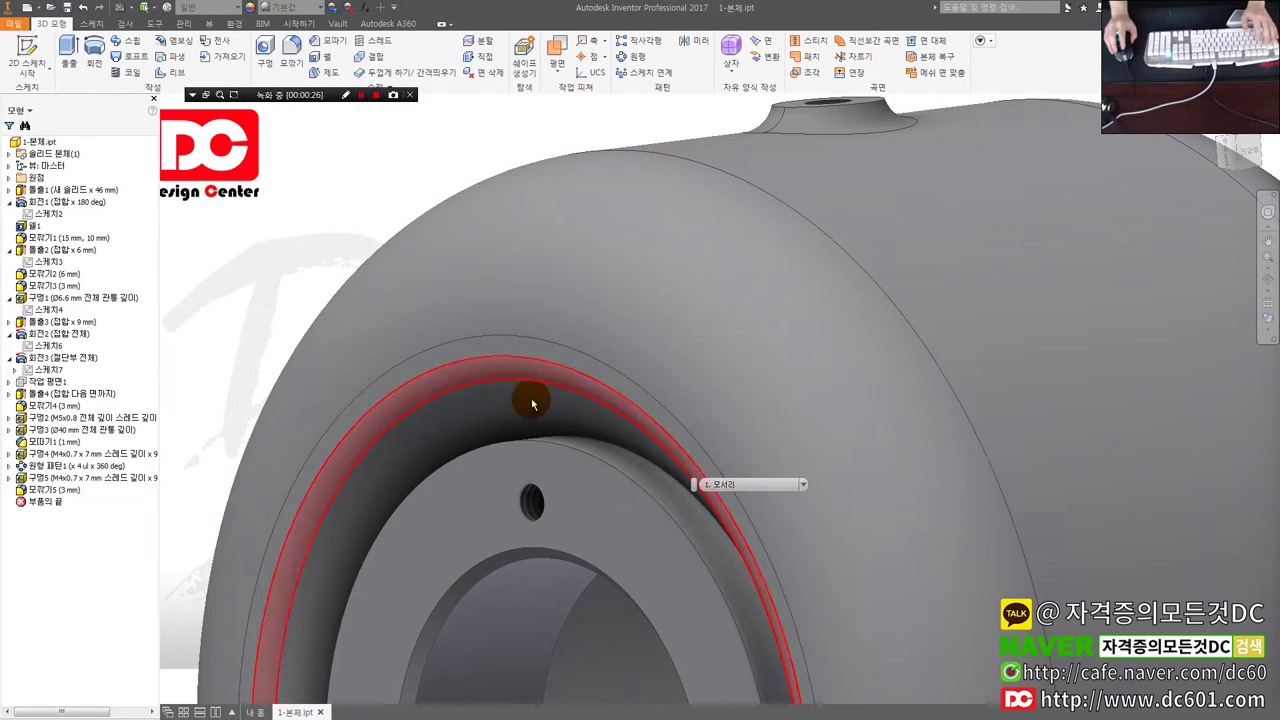
left_click(592, 443)
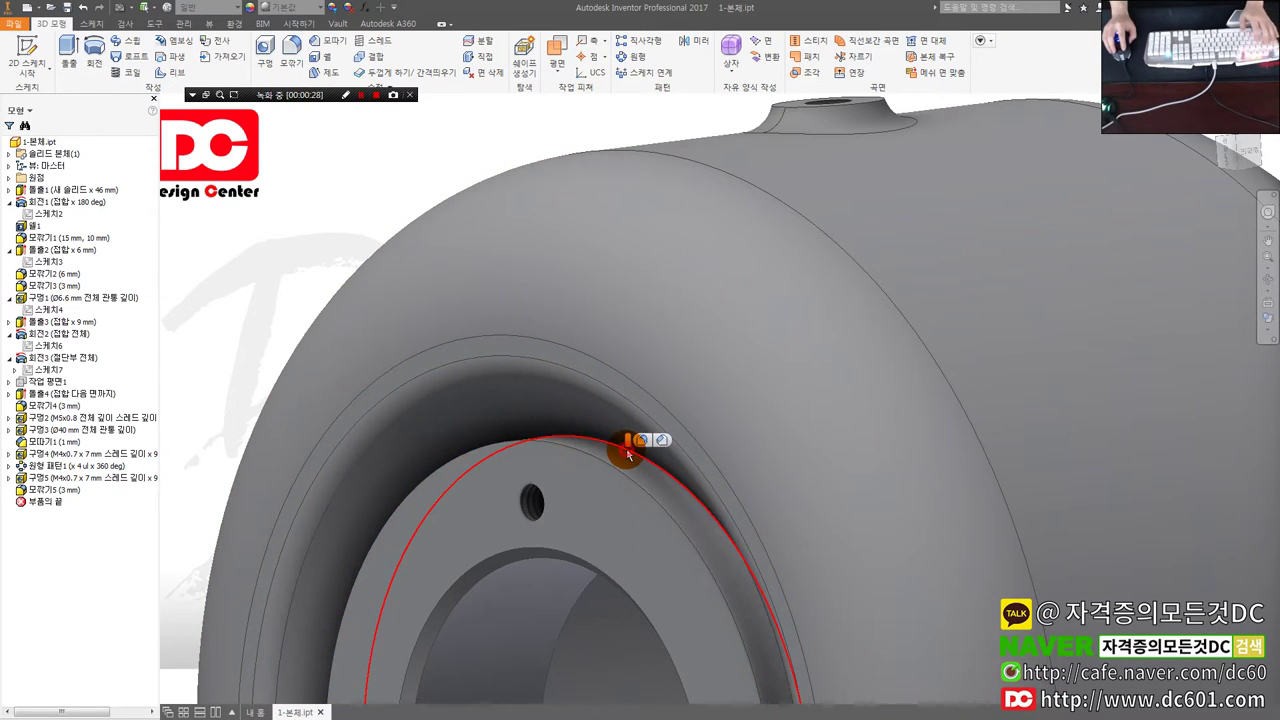
left_click(638, 443)
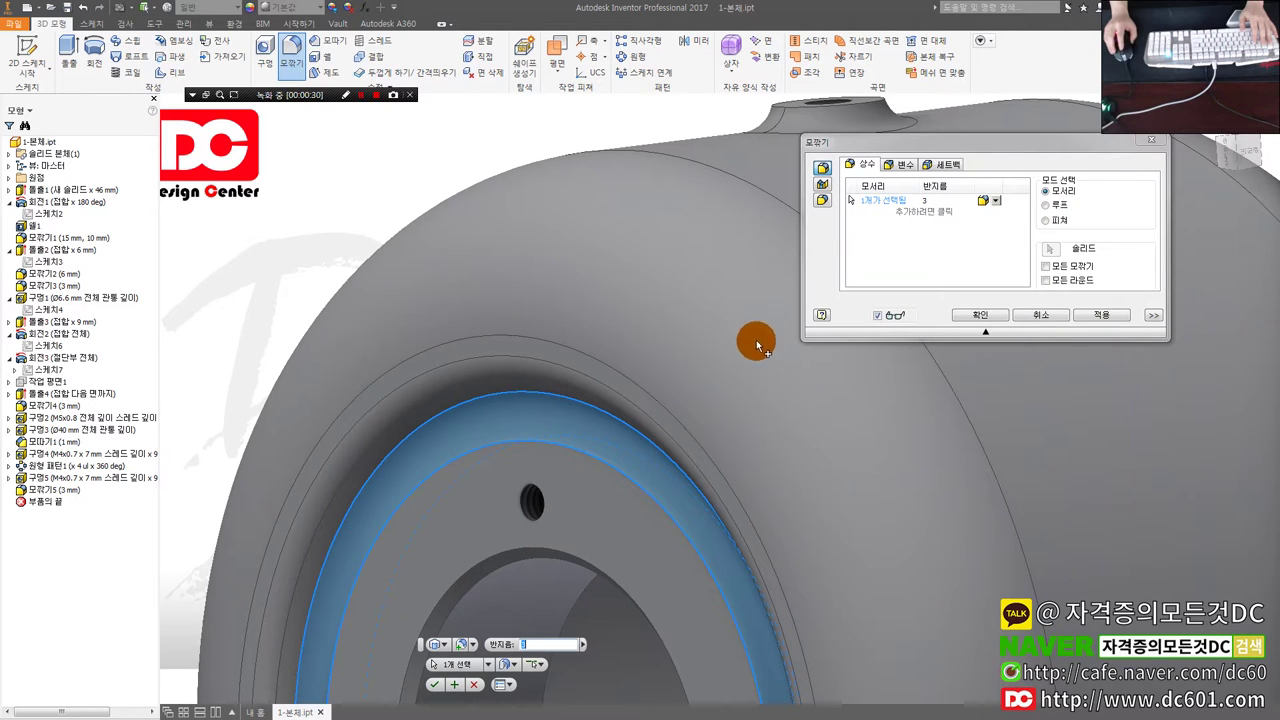
mouse_move(560, 443)
middle_mouse_down("shift")
mouse_move(822, 445)
mouse_move(560, 434)
mouse_move(481, 560)
middle_mouse_up("shift")
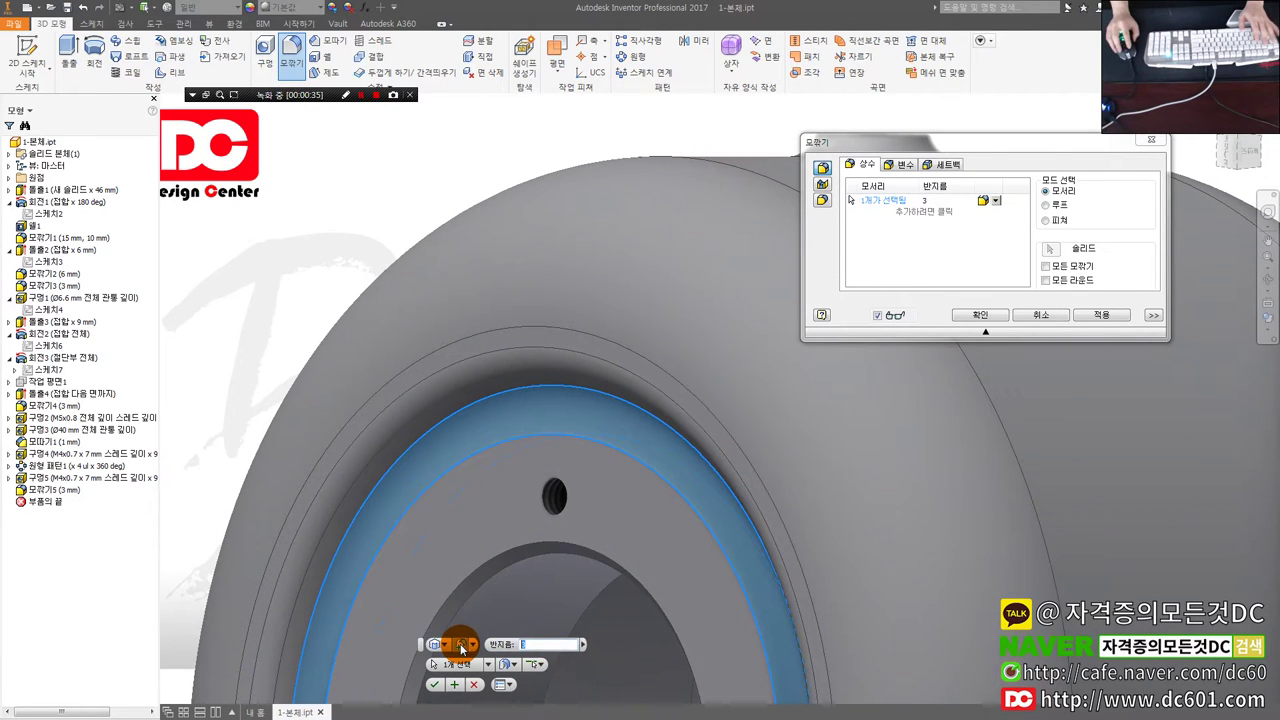
scroll(560, 562, "up", 5)
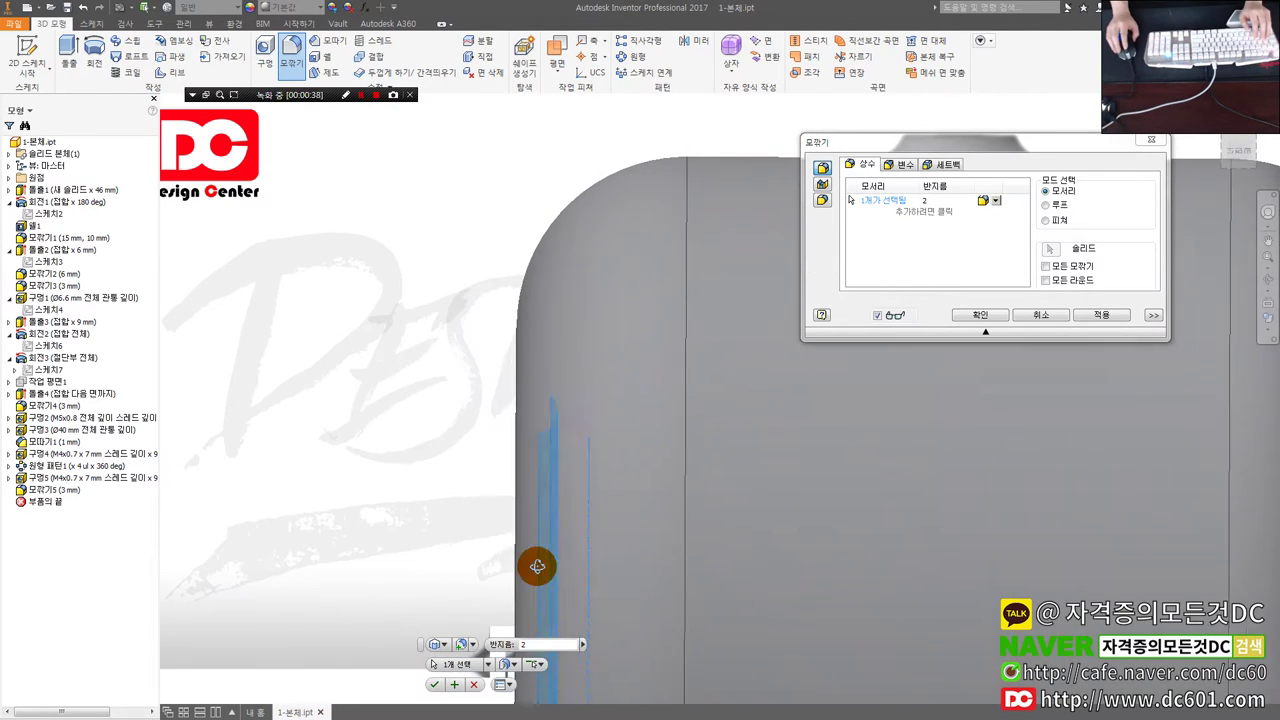
scroll(570, 562, "down", 5)
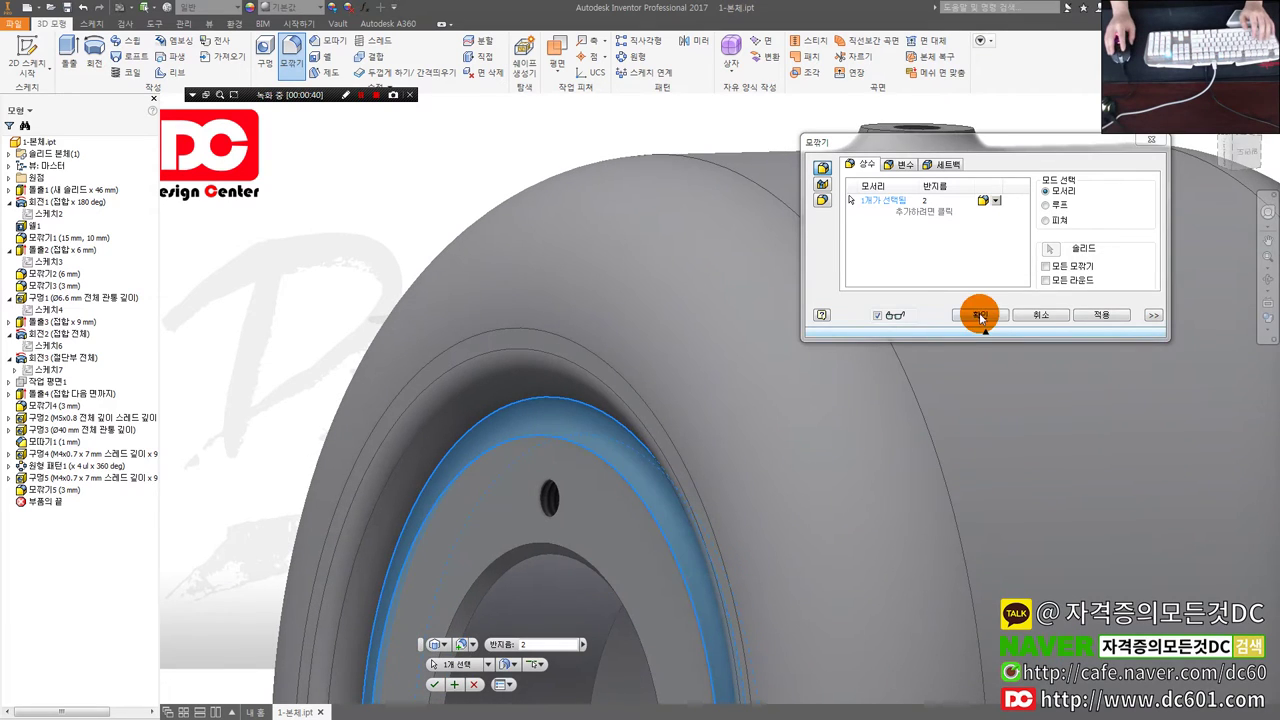
left_click(980, 316)
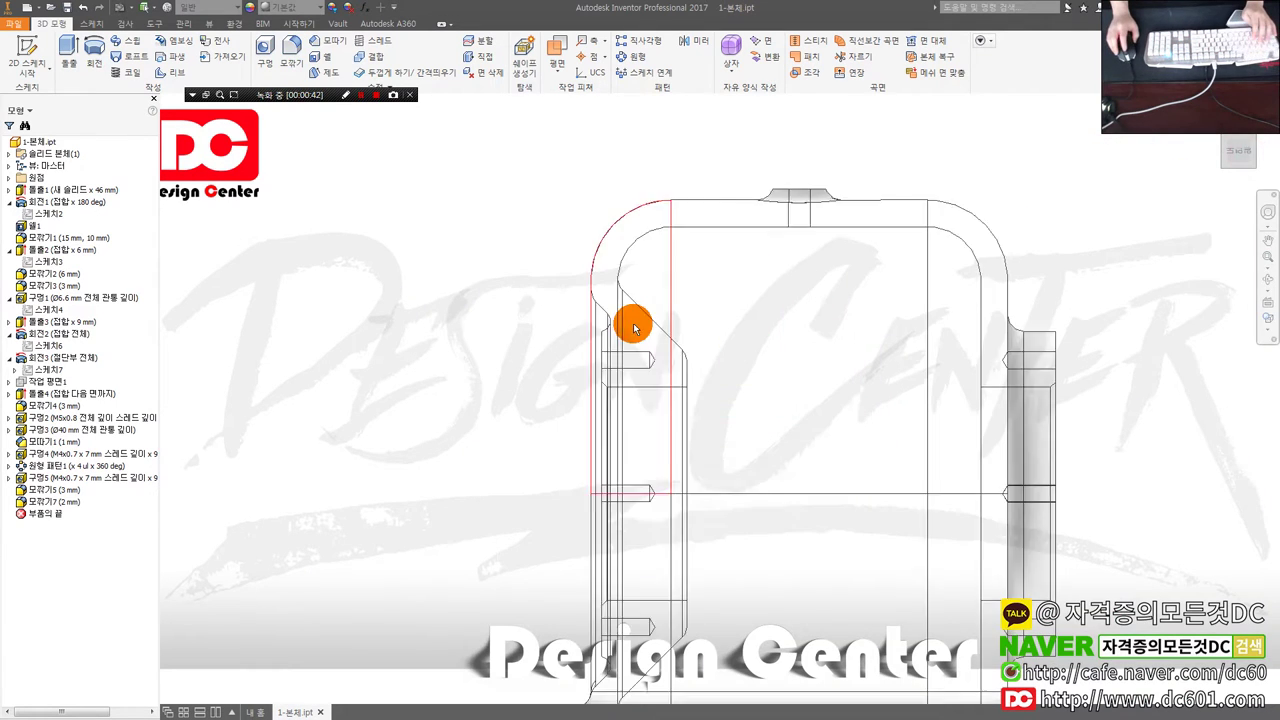
Edit the rim fillet 모깎기7 and increase its radius from 2 mm to 3 mm.
scroll(633, 328, "up", 3)
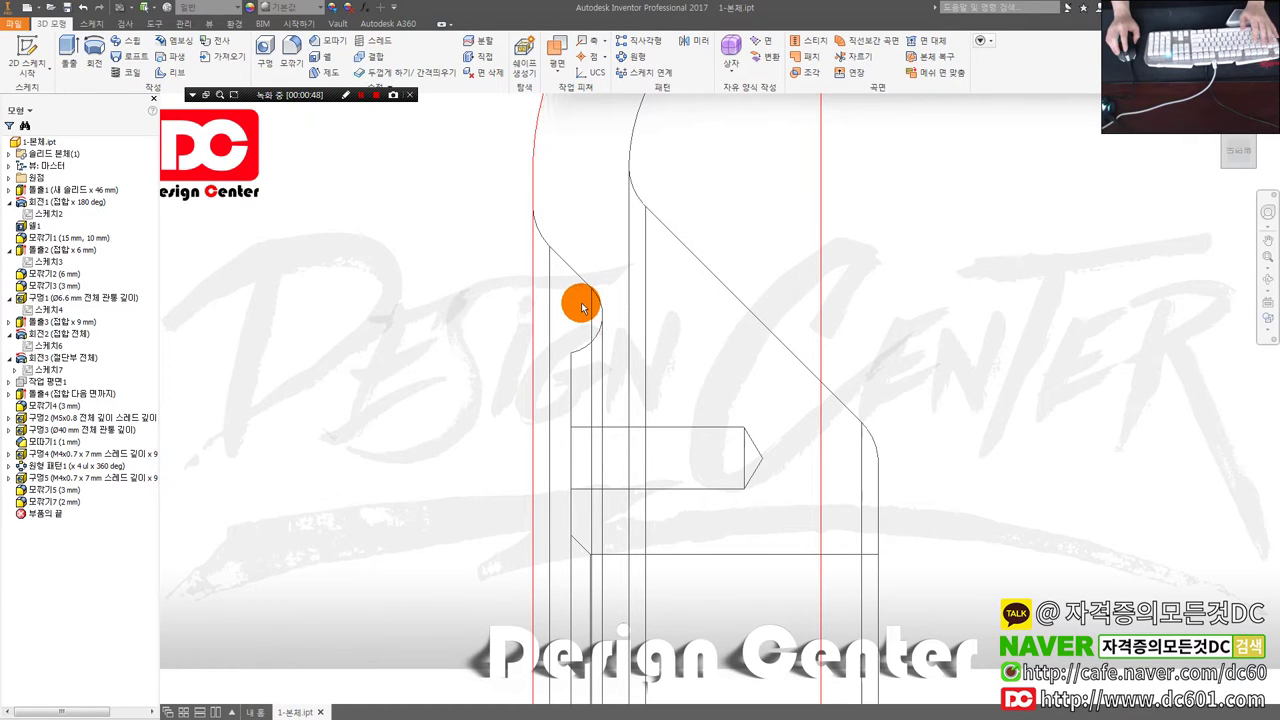
scroll(582, 307, "down", 2)
key("F5")
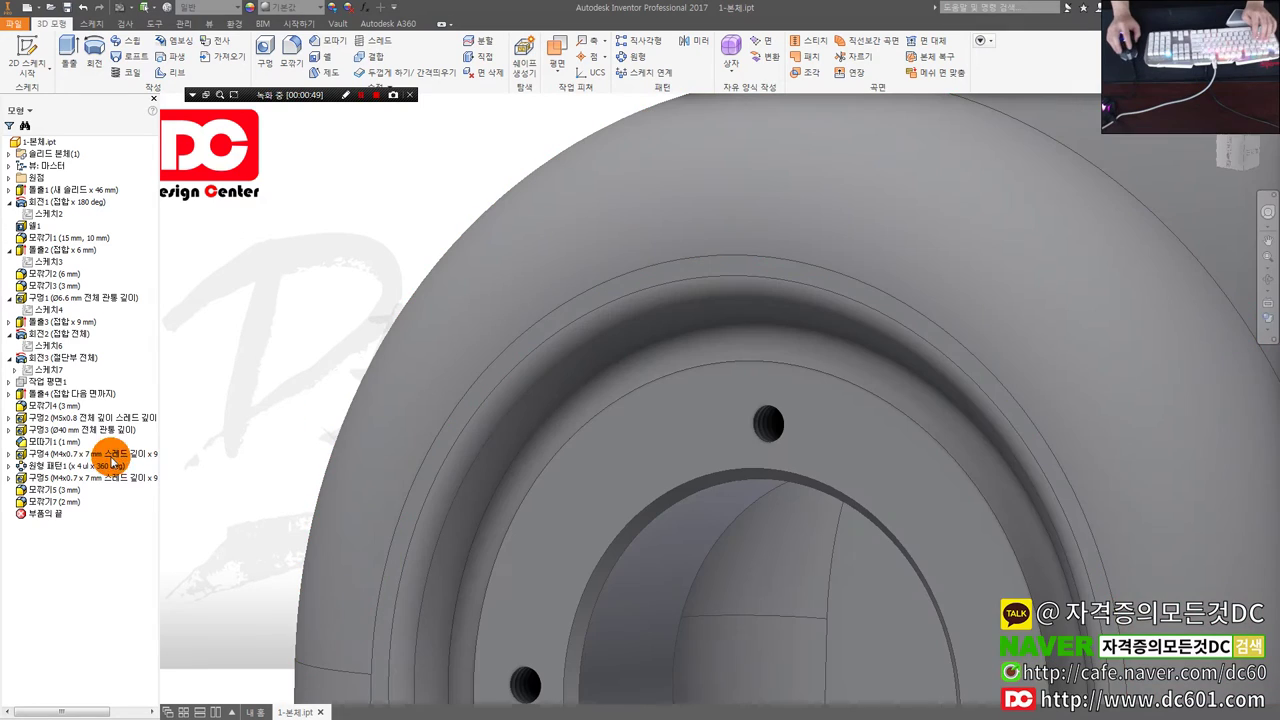
double_click(57, 502)
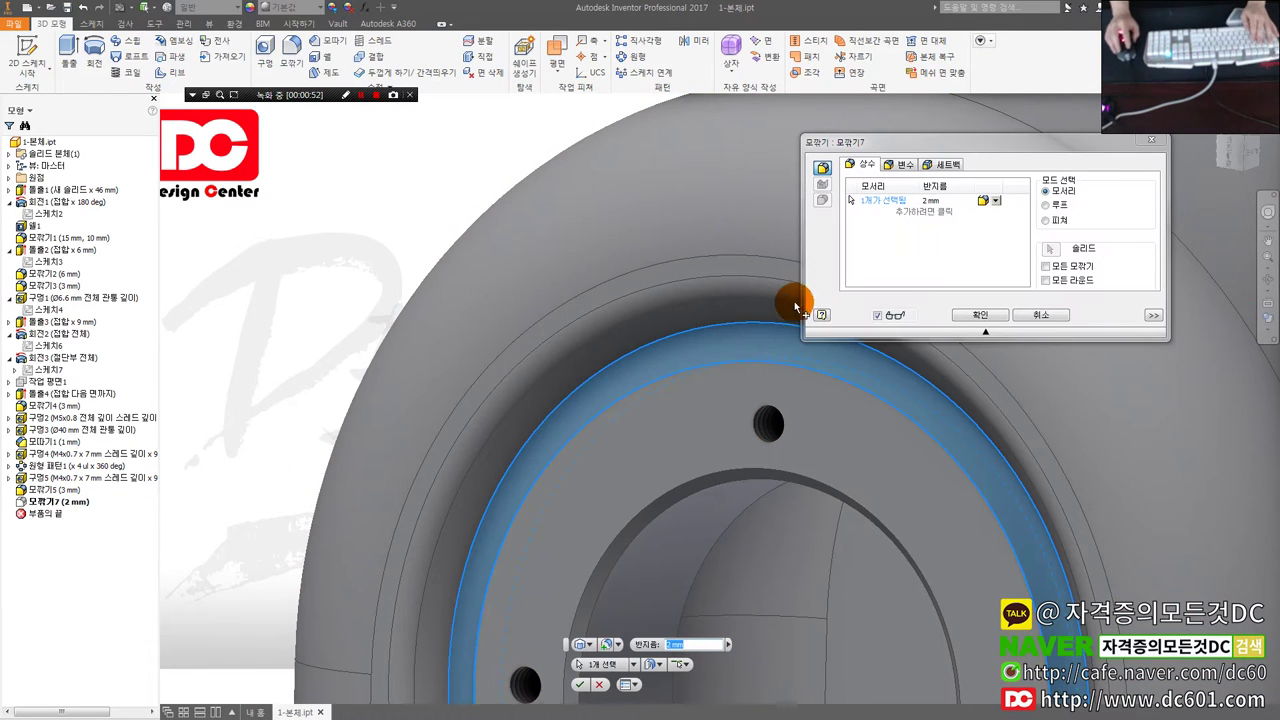
left_click(577, 686)
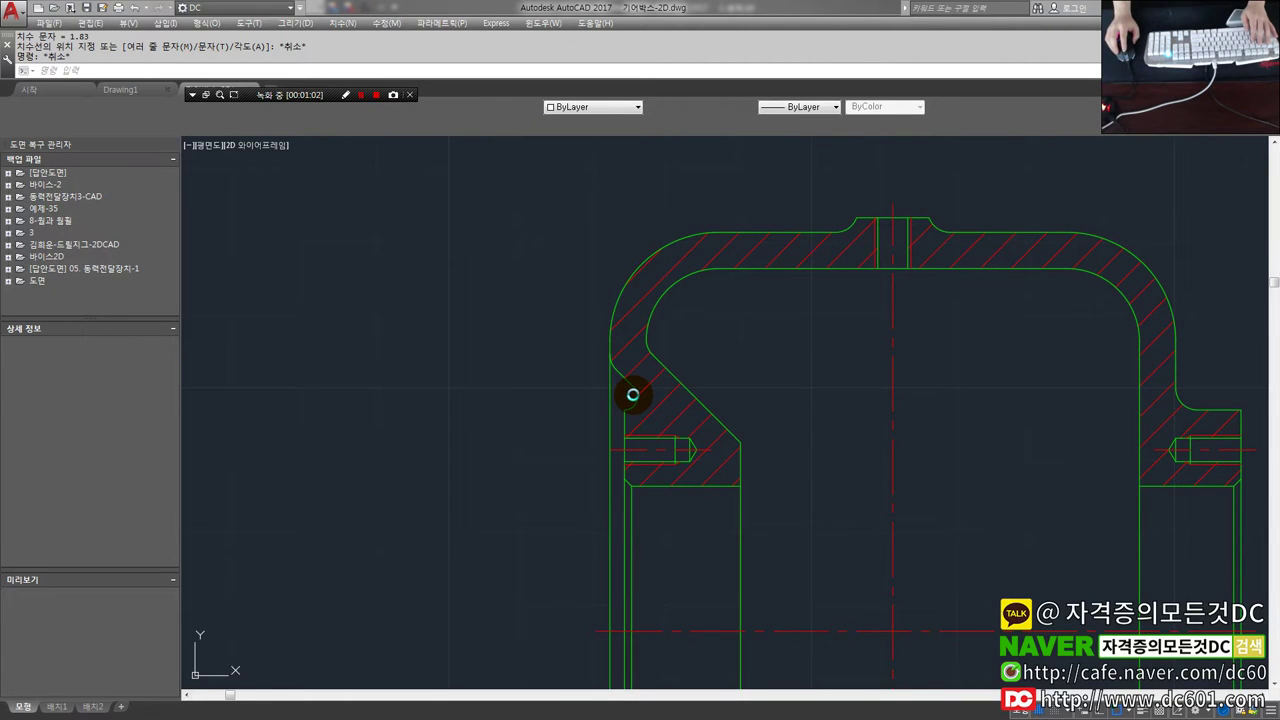
Erase the hatch from the section's left corner.
scroll(630, 396, "up", 2)
scroll(528, 393, "up", 2)
type("e")
key("Return")
left_click(520, 403)
key("Return")
Draw a horizontal line from the corner point with ortho on.
type("l")
key("Return")
left_click(514, 414)
left_click(582, 409)
key("Escape")
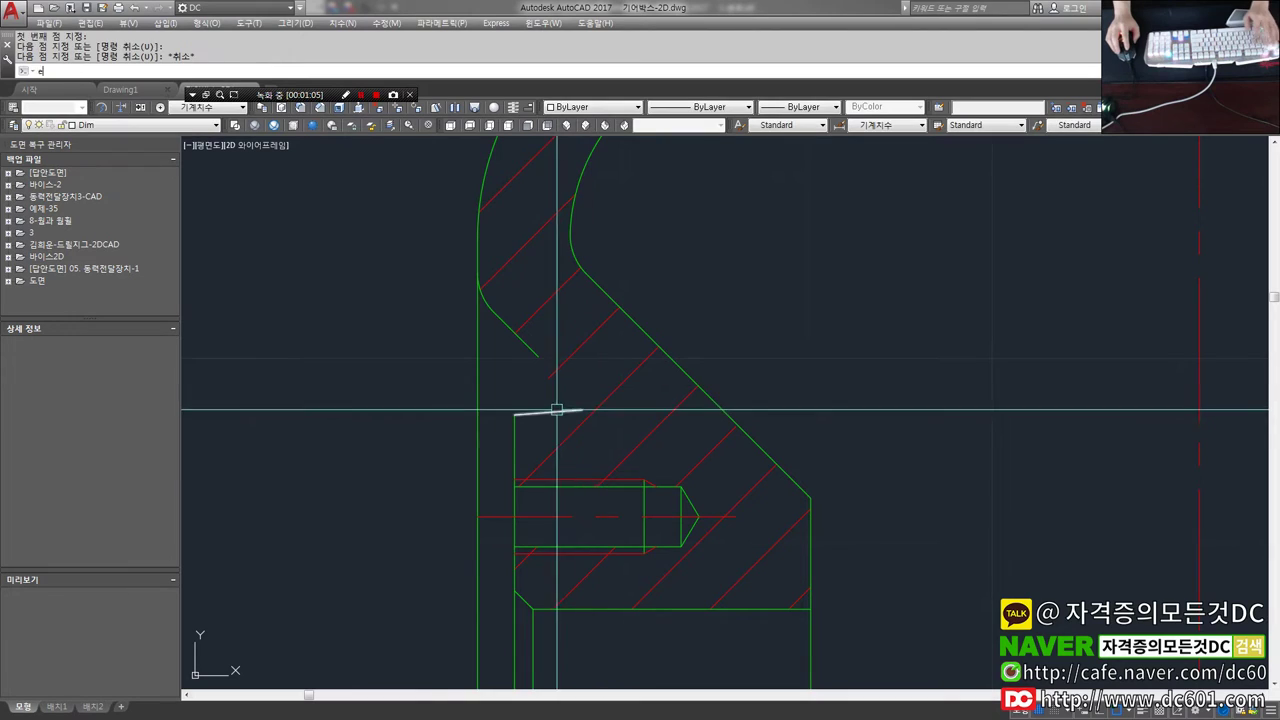
key("Return")
type("l")
key("Return")
left_click(514, 414)
key("F8")
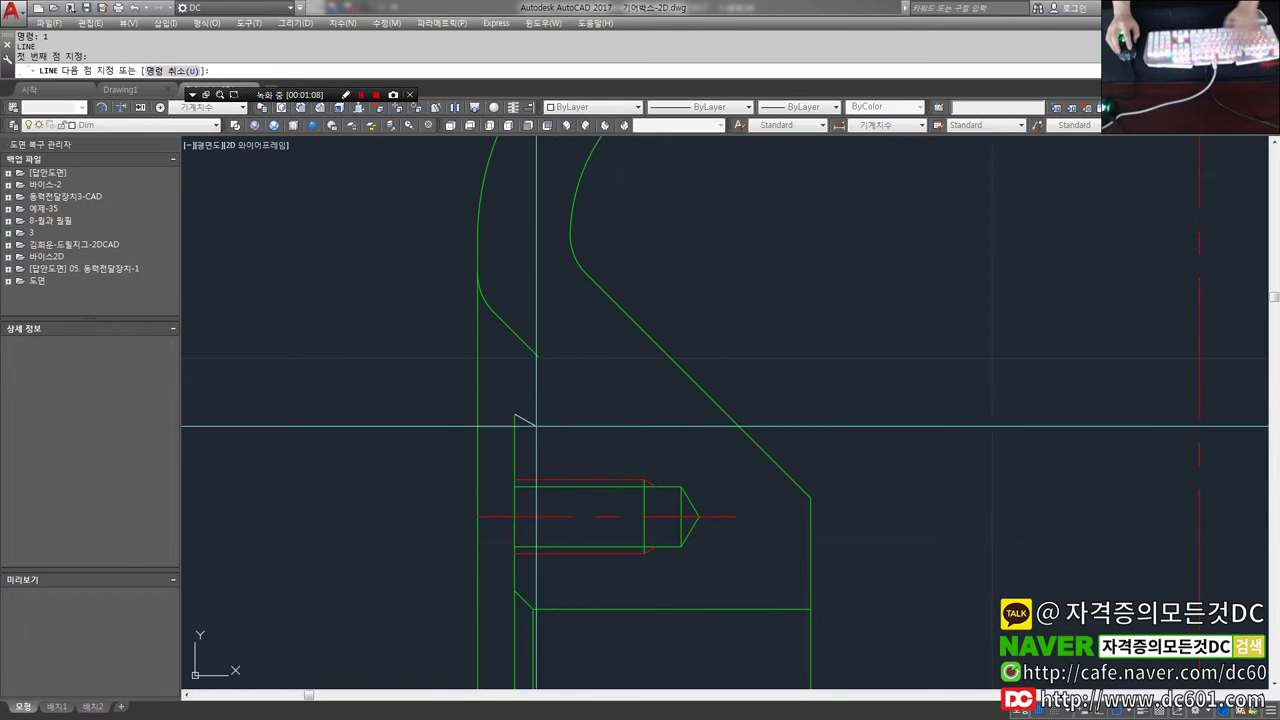
left_click(574, 414)
key("Return")
Fillet the diagonal to the horizontal line for a sharp corner, matching the diagonal's properties.
type("f")
key("Return")
left_click(522, 337)
left_click(562, 414)
type("ma")
key("Return")
left_click(570, 388)
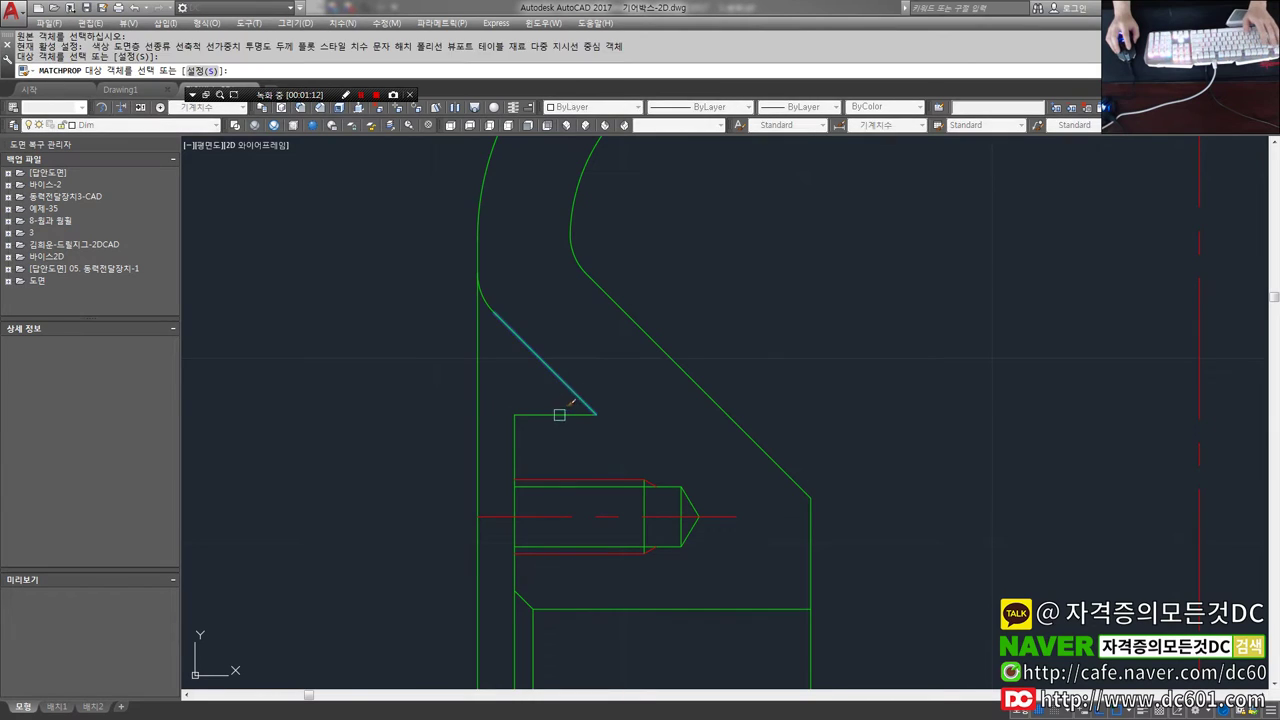
Try a radius 3 fillet on the corner, then cancel when it fails.
type("f")
key("Return")
type("r")
key("Return")
type("3")
key("Return")
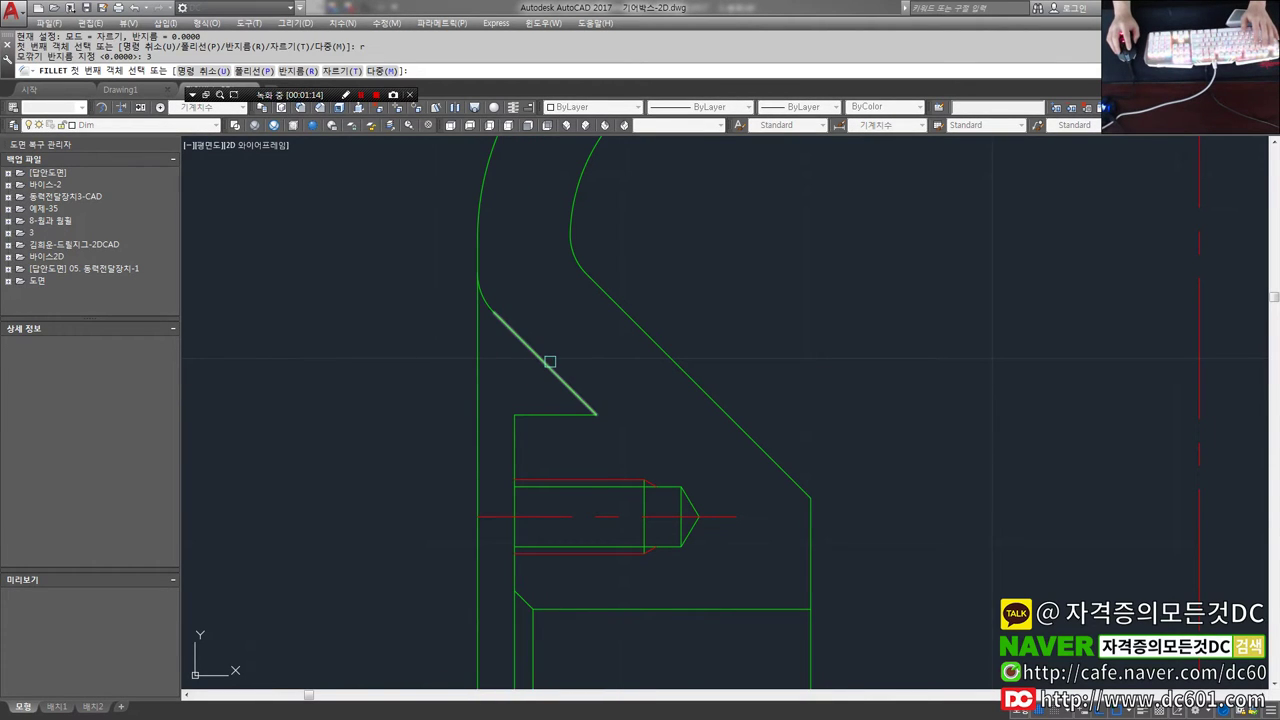
left_click(547, 364)
left_click(550, 414)
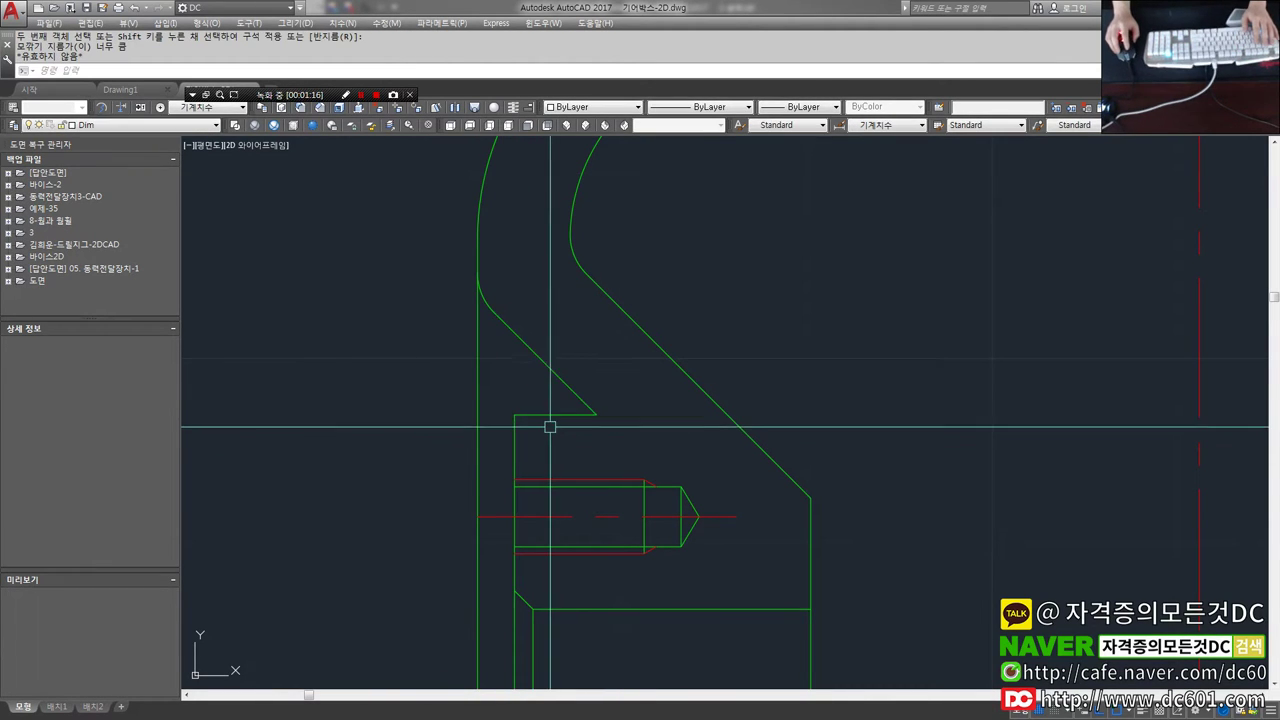
scroll(520, 394, "up", 2)
middle_click_drag(523, 394, 551, 400)
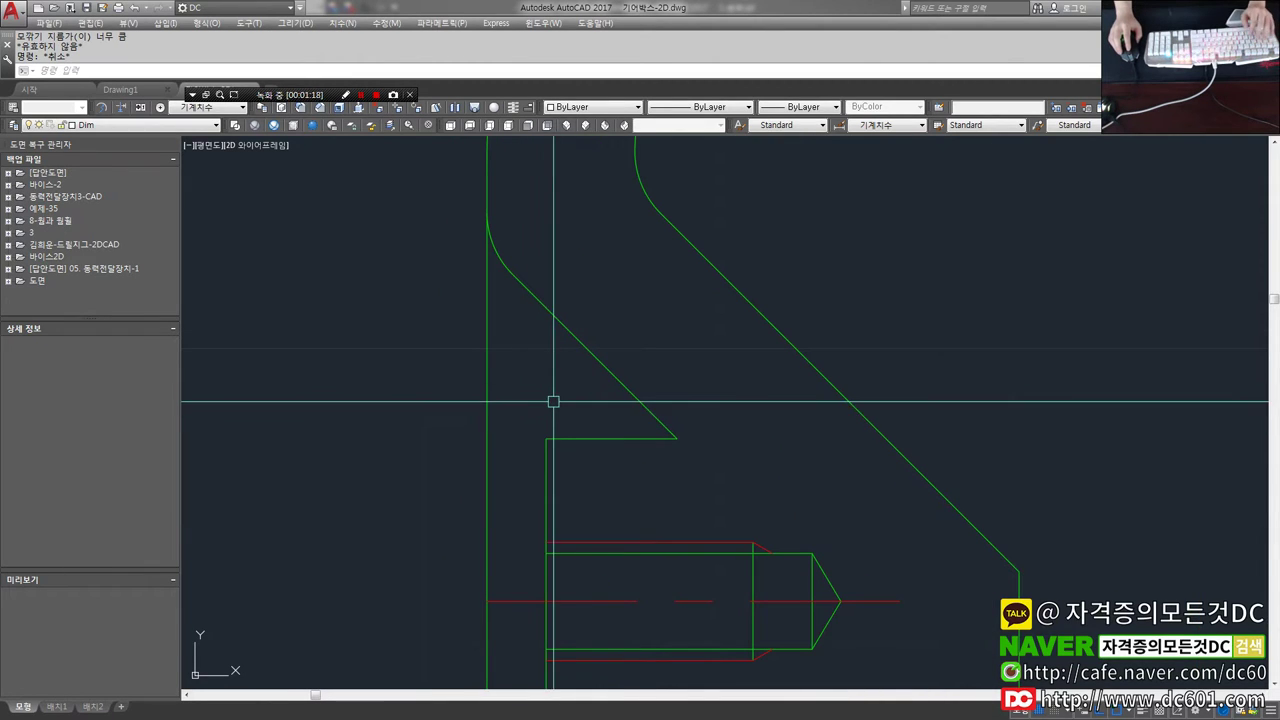
key("Escape")
Start a tangent-tangent-radius circle (C, T) and pick its first edge.
type("c")
key("Return")
type("t")
key("Return")
left_click(587, 438)
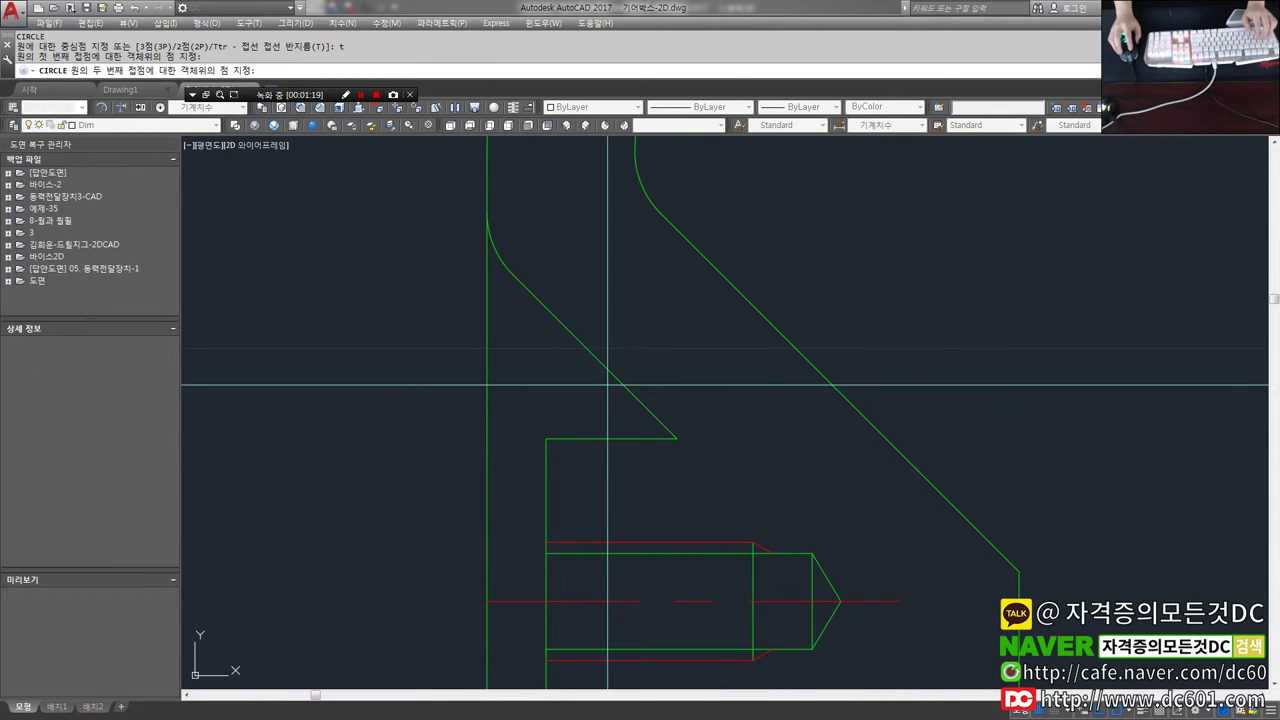
Abandon the Ttr attempt and draw a two-point circle tangent to both corner lines.
right_click(609, 388, "shift")
key("Escape")
key("Escape")
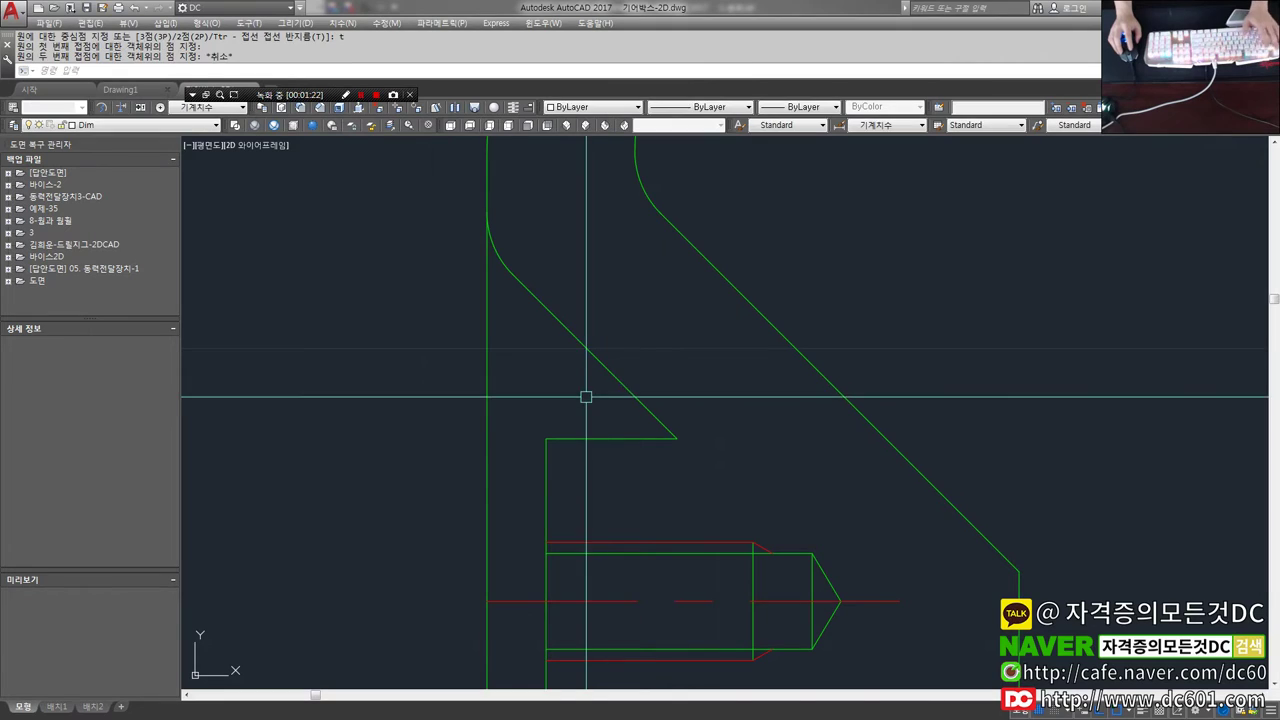
type("c")
key("Return")
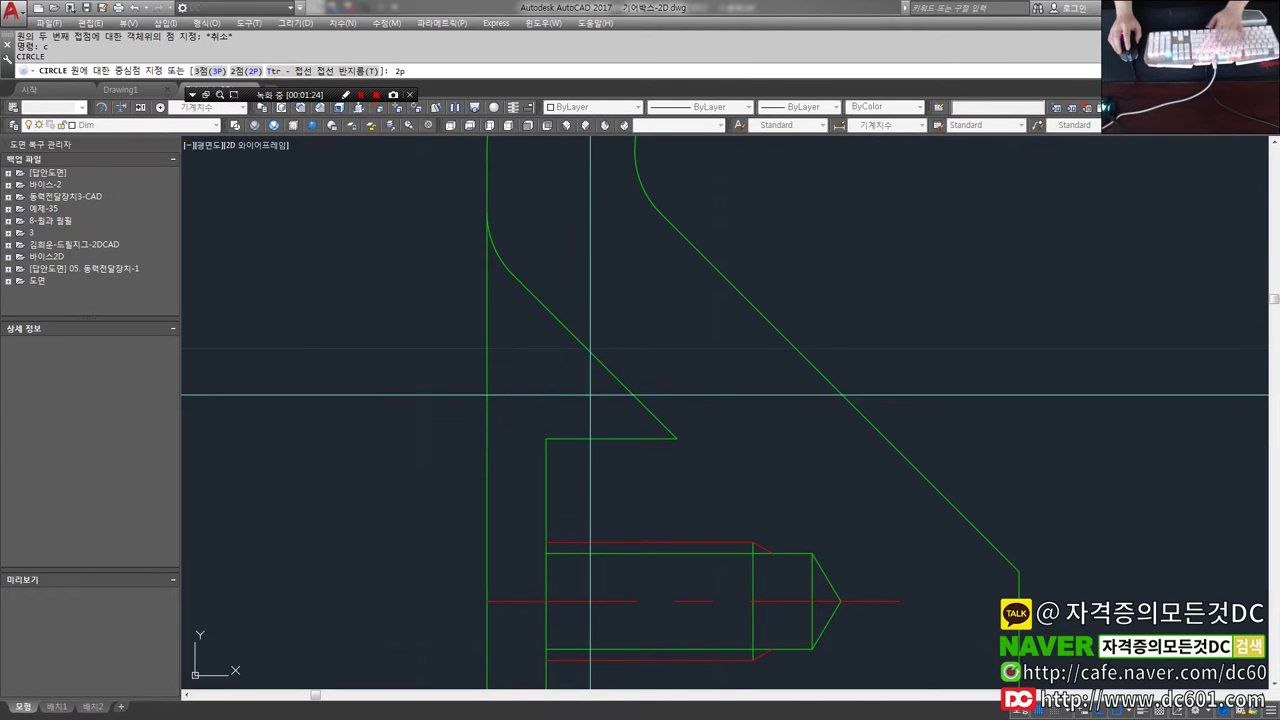
type("p")
key("Return")
right_click(593, 420, "shift")
left_click(629, 293)
left_click(600, 376)
right_click(605, 410, "shift")
left_click(631, 272)
left_click(612, 385)
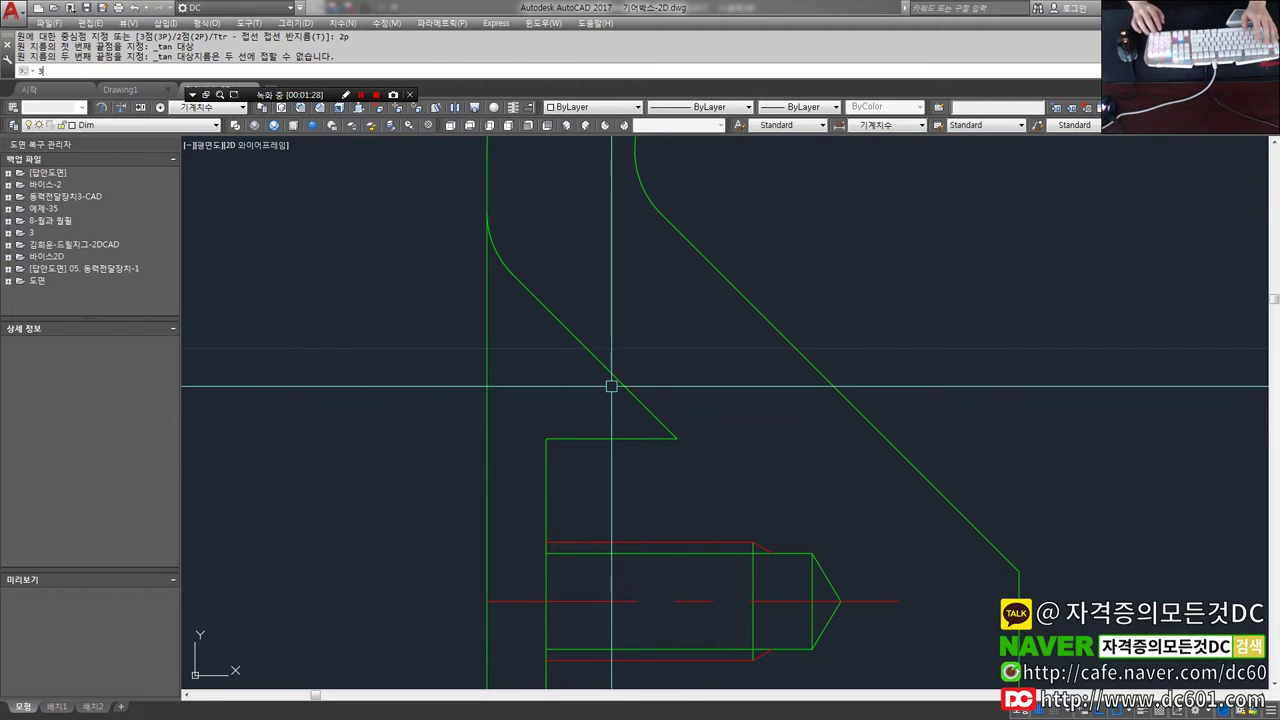
Begin an offset, then cancel it after zooming around the corner.
key("Return")
scroll(600, 420, "down", 3)
scroll(520, 425, "down", 2)
scroll(455, 412, "up", 2)
scroll(520, 410, "up", 2)
key("Escape")
Draw a radius 3 Ttr circle tangent to the horizontal line and slanted edge.
type("c")
key("Return")
scroll(660, 428, "up", 1)
type("t")
key("Return")
right_click(694, 476, "shift")
left_click(715, 370)
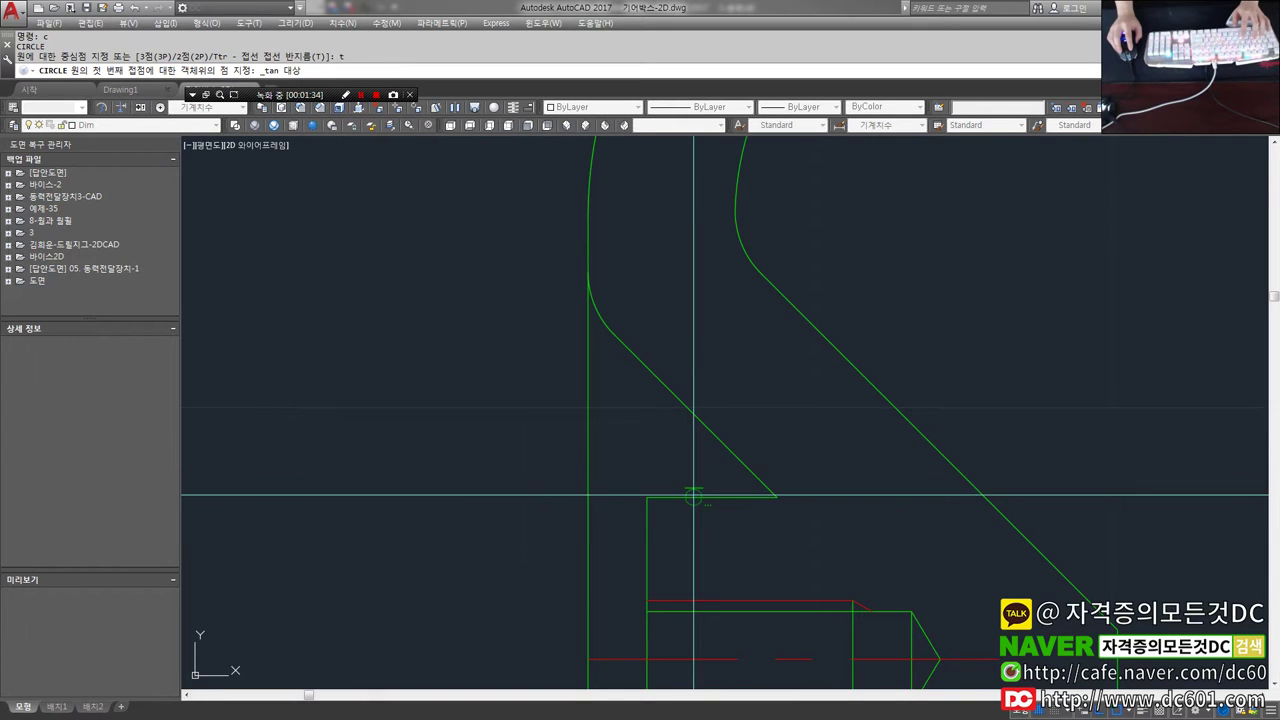
left_click(694, 496)
right_click(700, 443, "shift")
left_click(718, 337)
left_click(712, 434)
type("3")
key("Return")
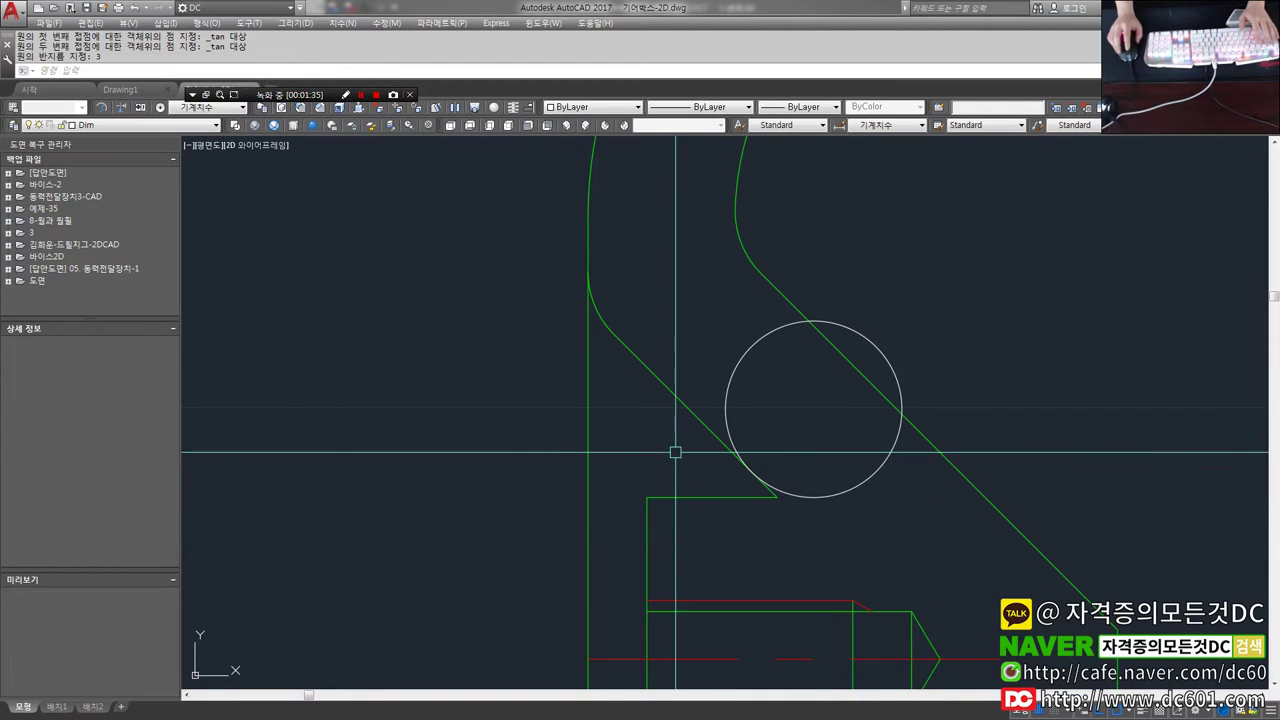
scroll(675, 452, "down", 2)
Erase that circle and stretch the horizontal line's left end further left.
type("e")
key("Return")
left_click(728, 440)
key("Return")
scroll(685, 485, "up", 1)
left_click(679, 479)
left_click(526, 479)
key("Escape")
Redraw the radius 3 Ttr circle against the lengthened horizontal line and slanted edge.
type("c")
key("Return")
type("t")
key("Return")
right_click(600, 485, "shift")
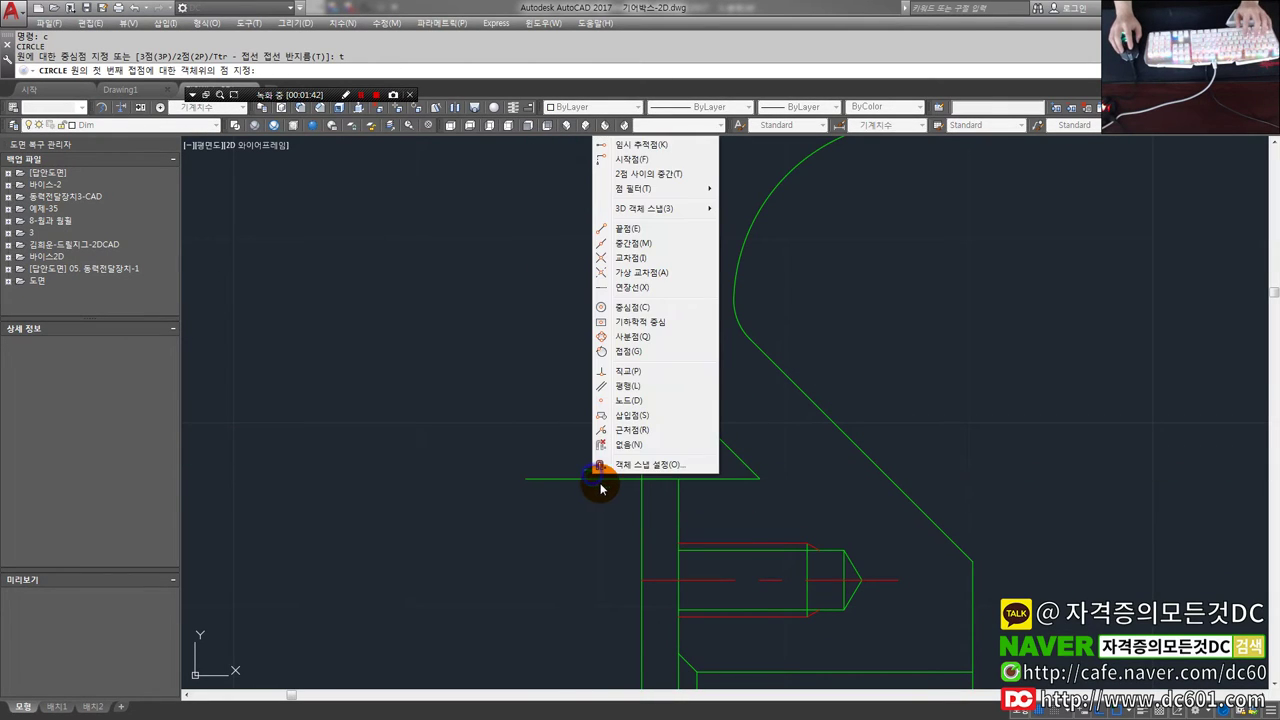
left_click(628, 351)
left_click(608, 476)
right_click(694, 430, "shift")
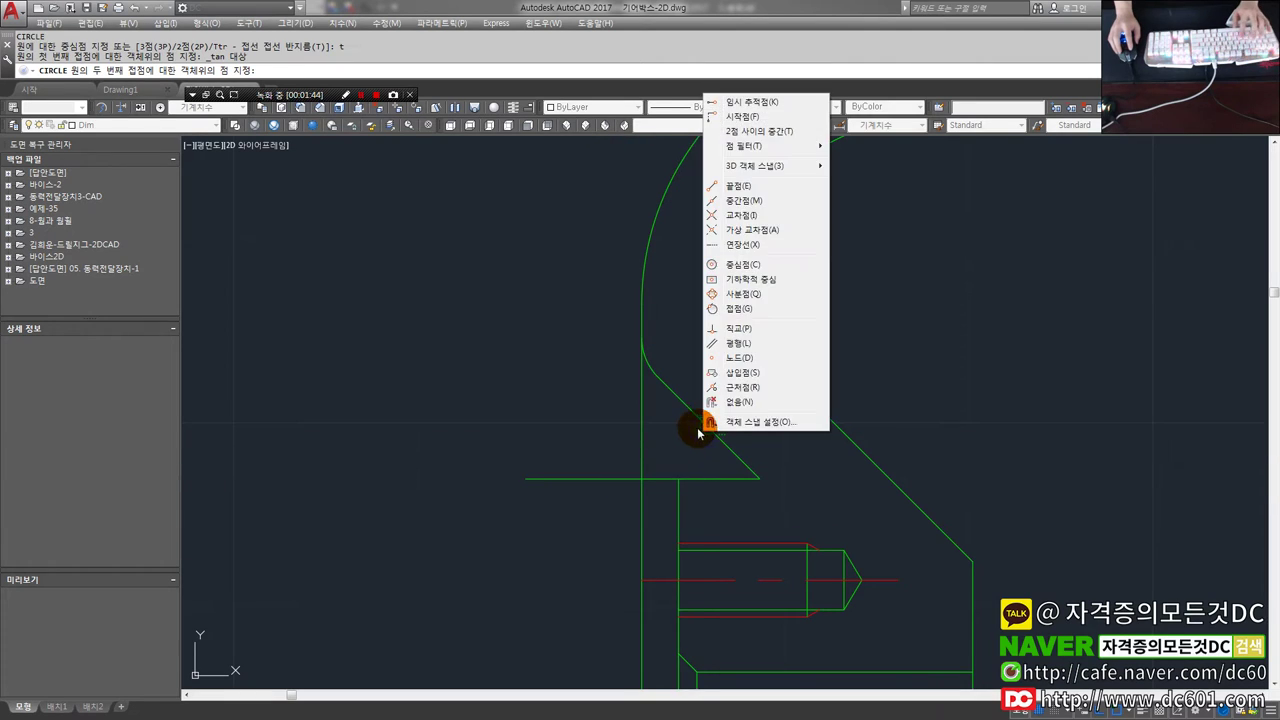
left_click(735, 307)
left_click(697, 427)
type("3")
key("Return")
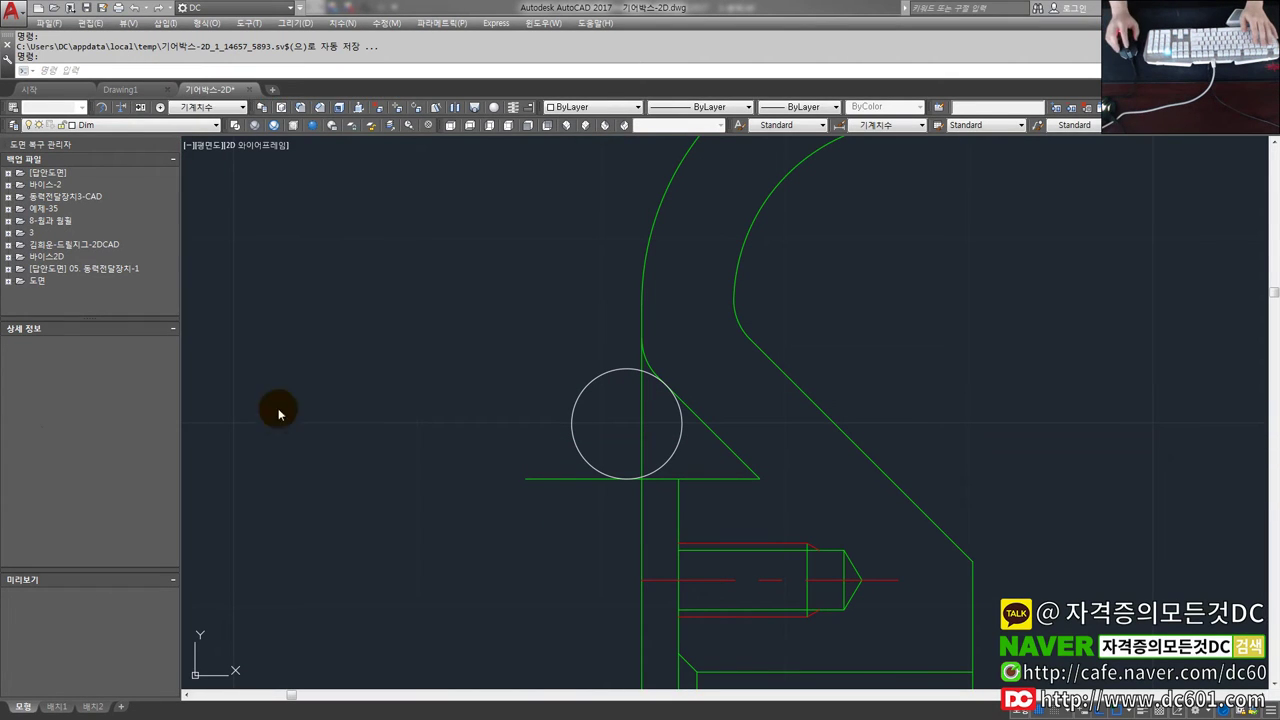
Move the tangent circle to the left, off the corner.
scroll(595, 418, "up", 1)
scroll(640, 420, "up", 1)
type("5")
key("space")
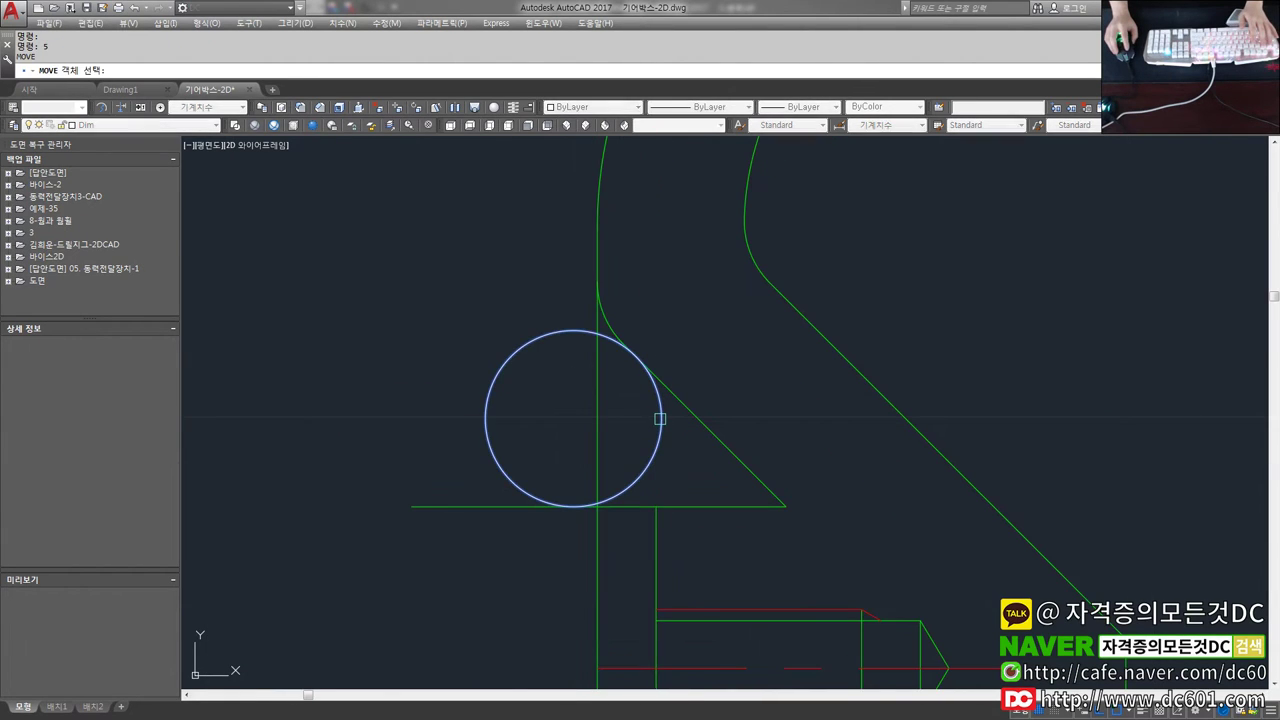
key("Escape")
left_click(660, 418)
type("m")
key("space")
left_click(559, 418)
Trim the short horizontal piece between the two vertical lines.
type("tr")
key("space")
left_click(631, 507)
key("space")
Fillet the bottom and slanted lines with a radius of 10.
type("f")
key("space")
type("r")
key("space")
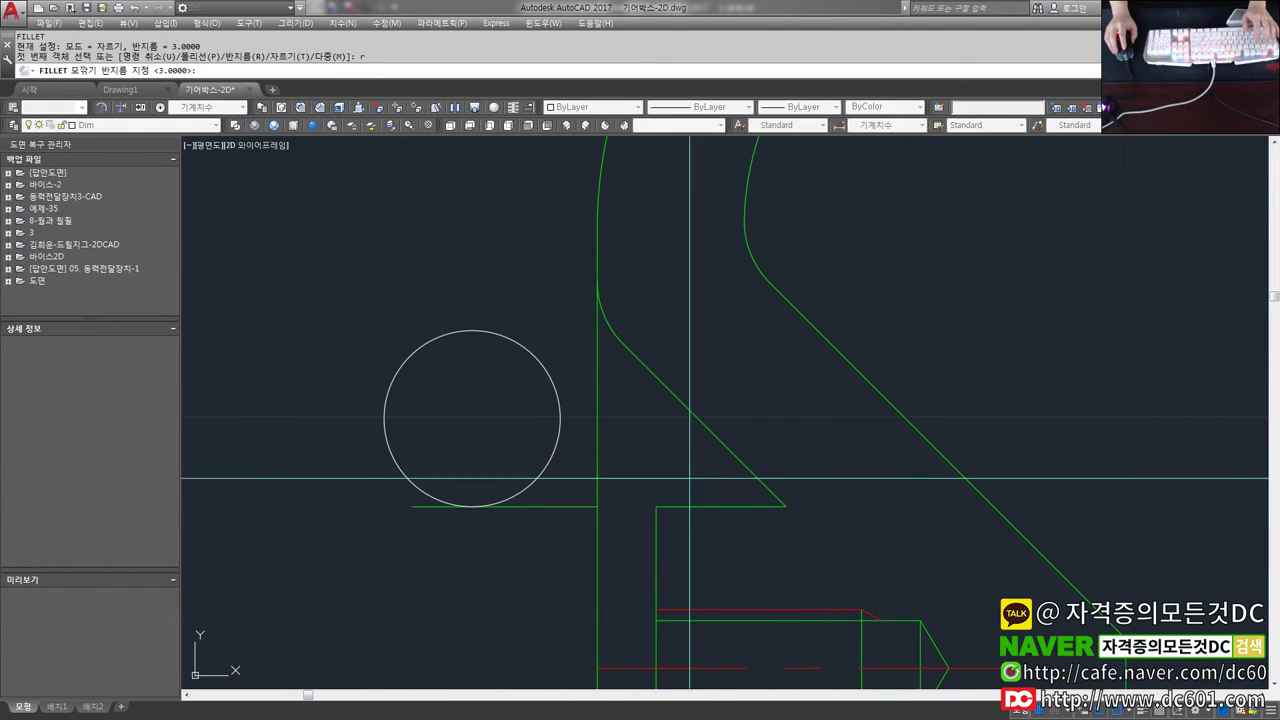
type("10")
key("space")
left_click(700, 506)
left_click(729, 442)
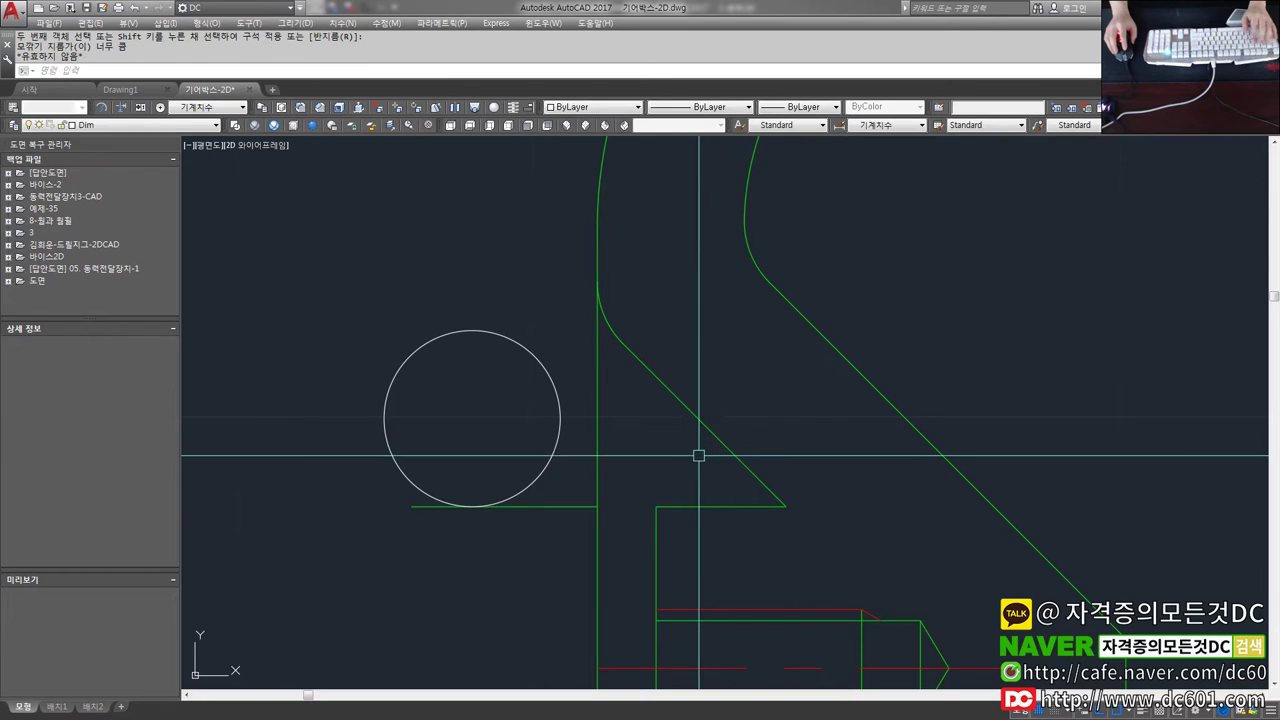
Start a fillet with radius 1 on the bottom line, then cancel it.
type("f")
key("space")
type("r")
key("space")
type("1")
key("space")
left_click(693, 506)
key("Escape")
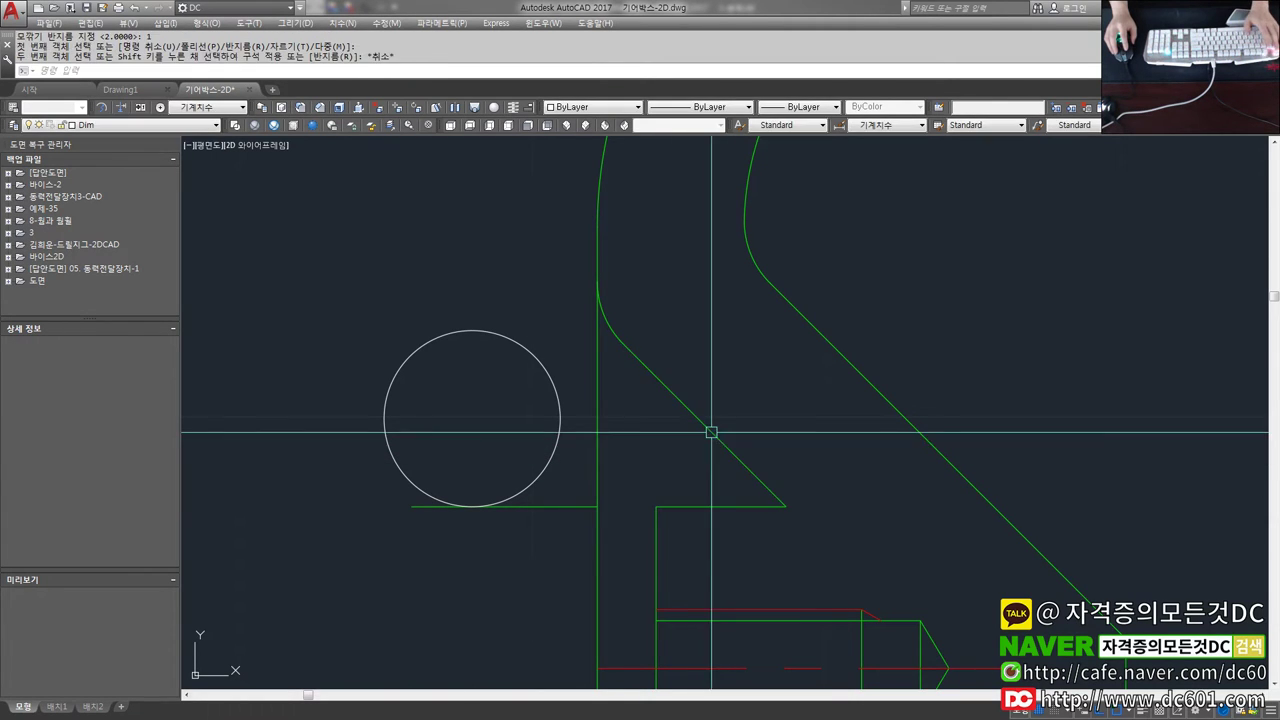
Fillet the short bottom line and the slanted line with a radius of 1.5.
type("f")
key("space")
type("r")
key("space")
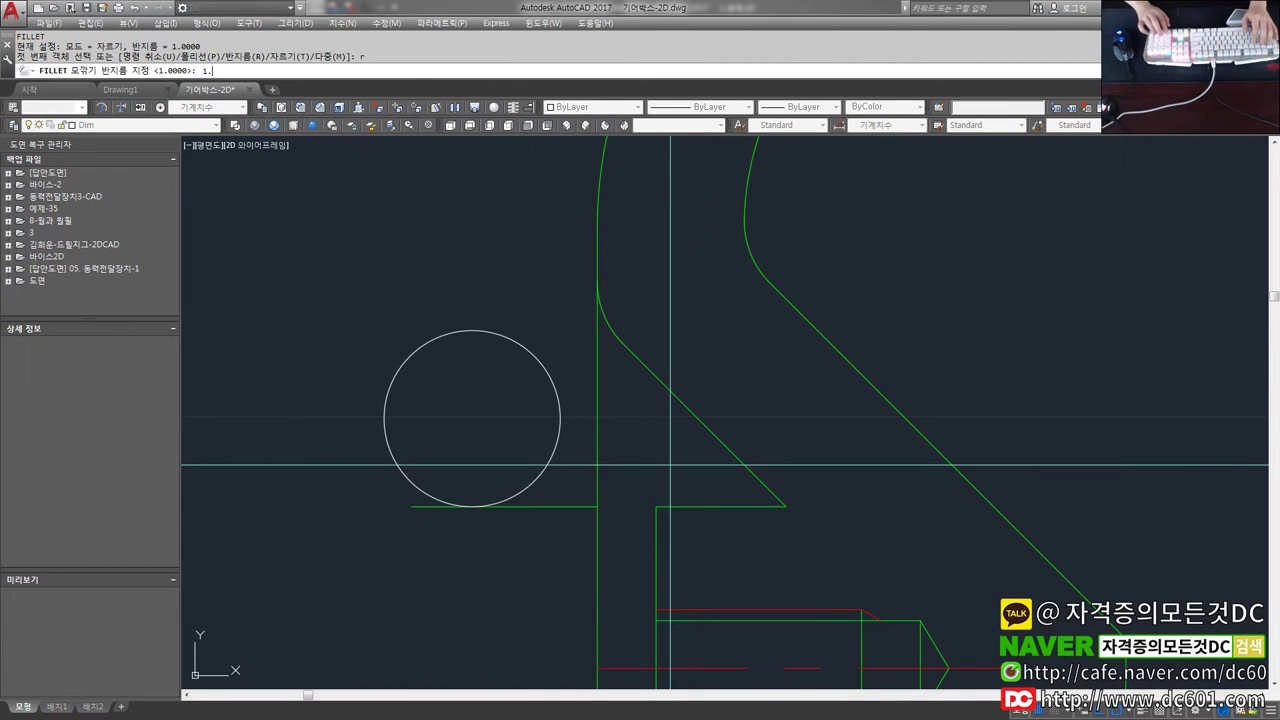
type("5")
key("space")
left_click(697, 506)
left_click(722, 438)
scroll(720, 437, "down", 3)
middle_click_drag(791, 523, 694, 474)
scroll(692, 477, "down", 2)
scroll(634, 405, "up", 4)
scroll(675, 519, "up", 2)
Undo the fillet and erase the old circle with a selection window.
key("ctrl+z")
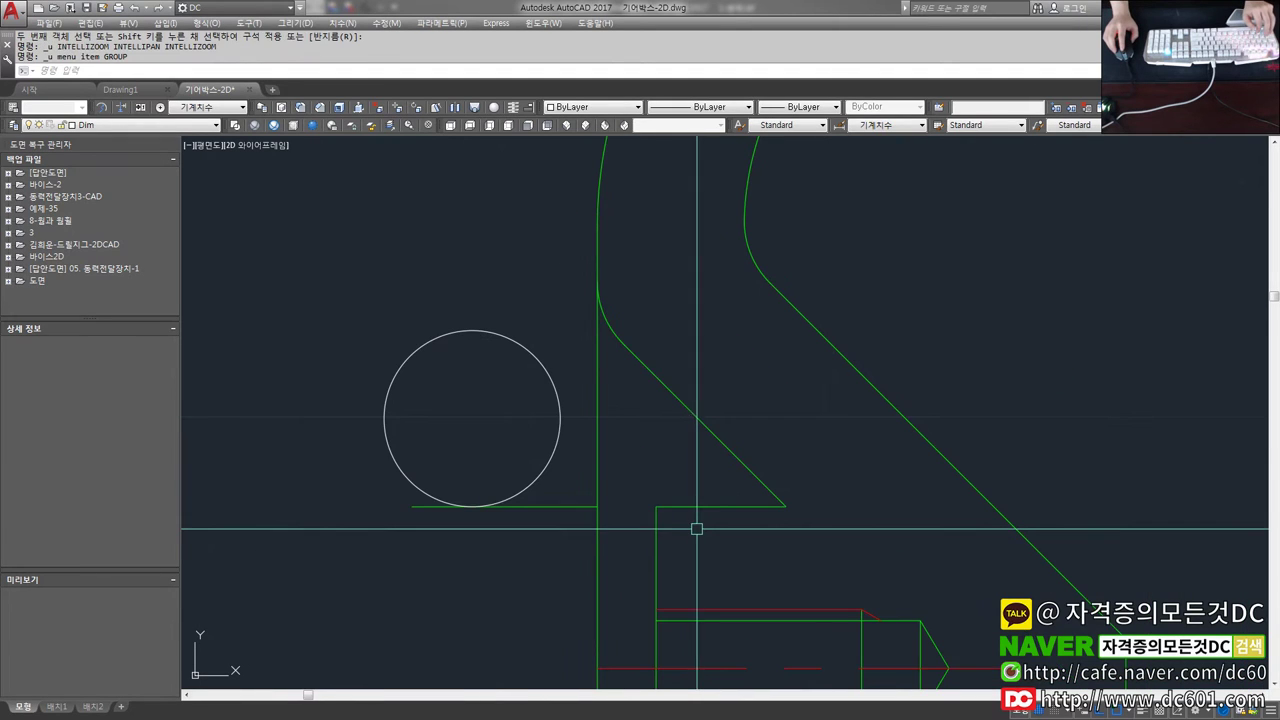
type("e")
key("Escape")
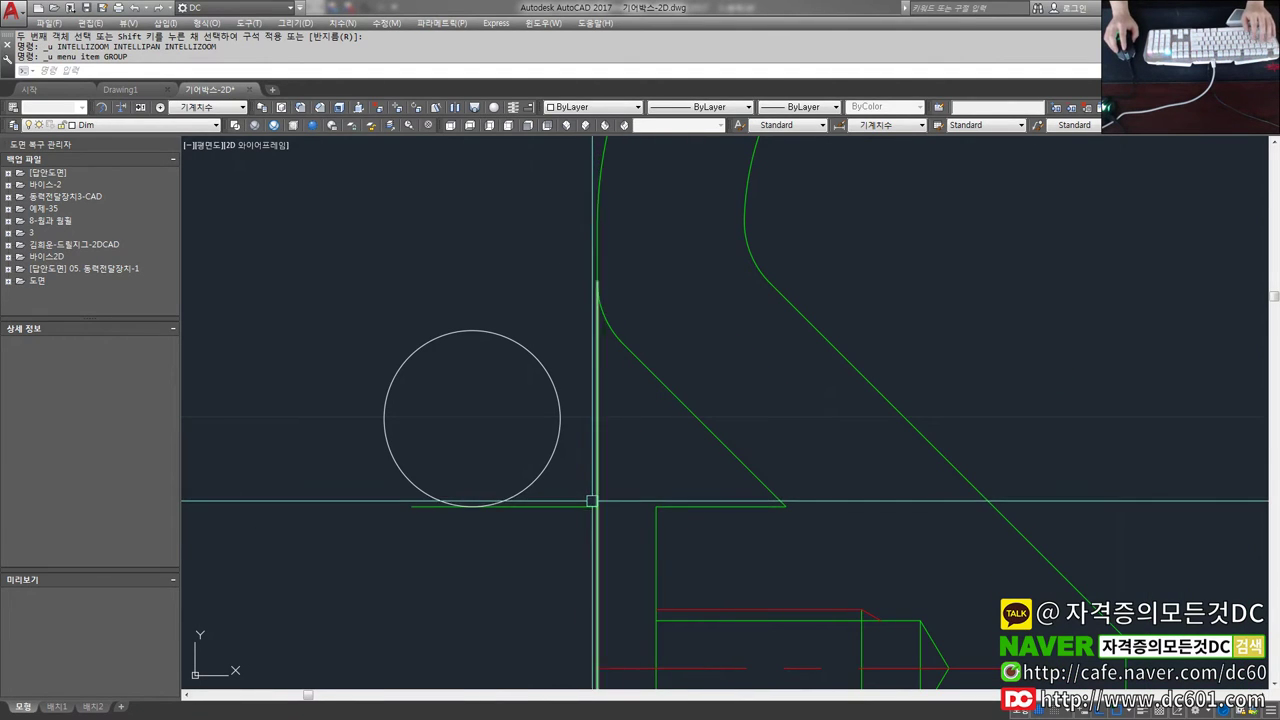
type("e")
key("Return")
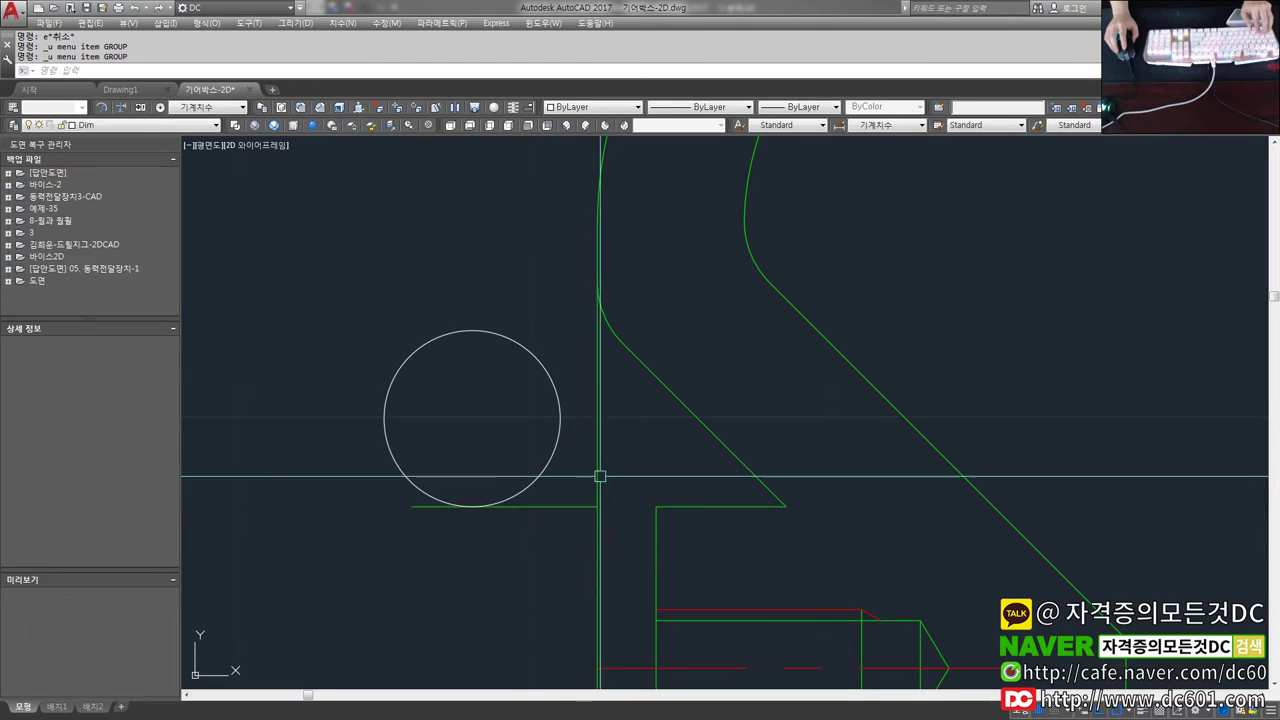
left_click(594, 491)
left_click(530, 465)
key("Return")
Draw a tangent-tangent-radius circle of radius 3 touching the slanted and horizontal lines.
type("c")
key("Return")
type("t")
key("Return")
left_click(696, 417)
left_click(696, 505)
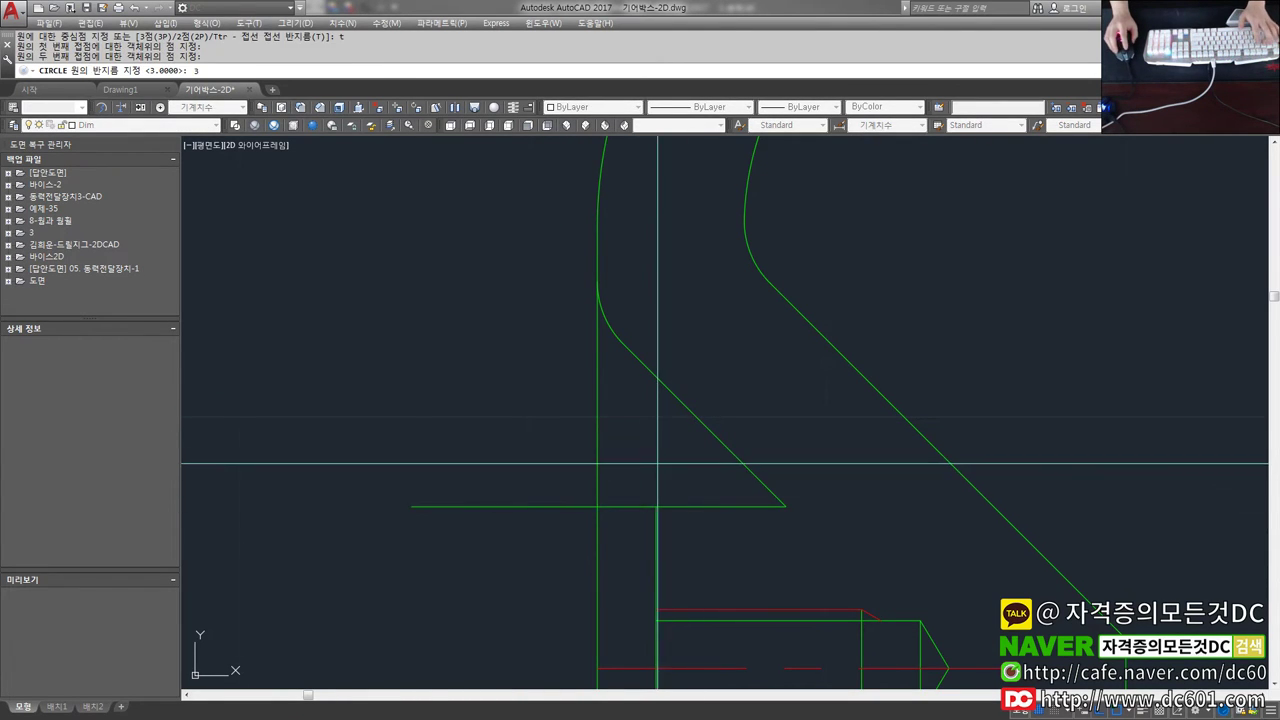
type("3")
key("Return")
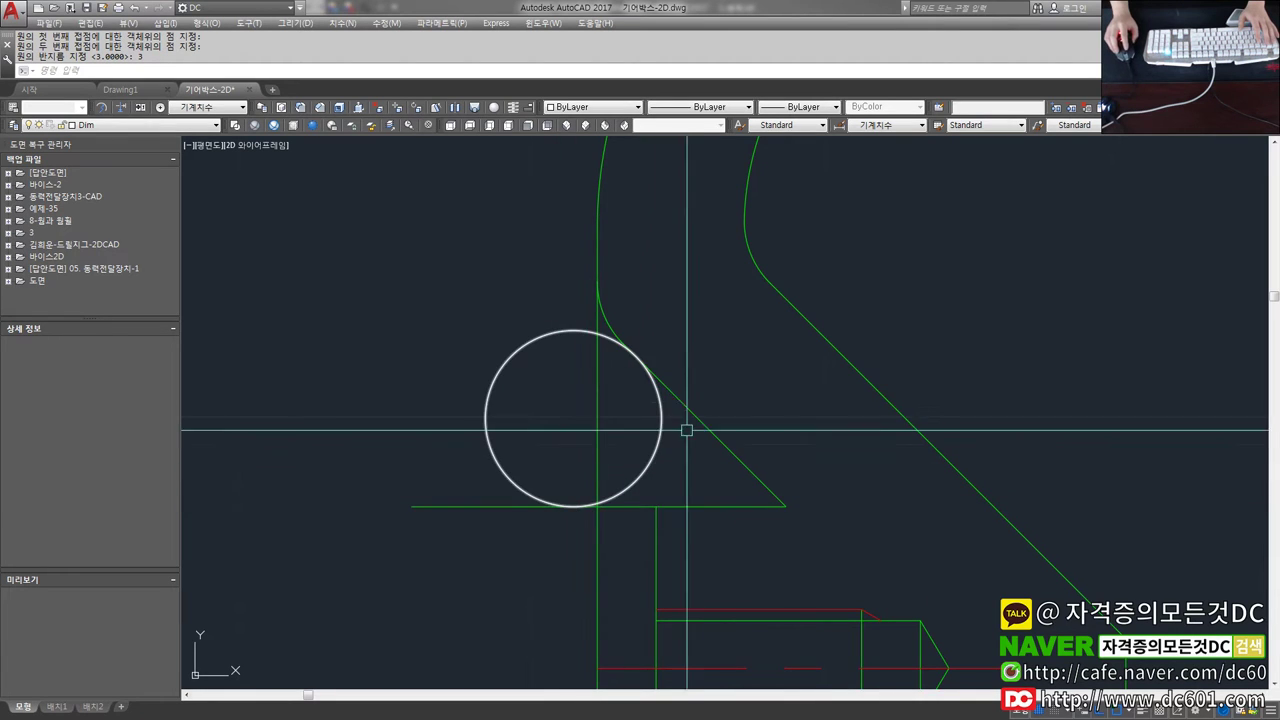
Move the circle upward, then undo that move.
scroll(665, 428, "up", 2)
type("m")
key("Return")
left_click(658, 441)
key("Return")
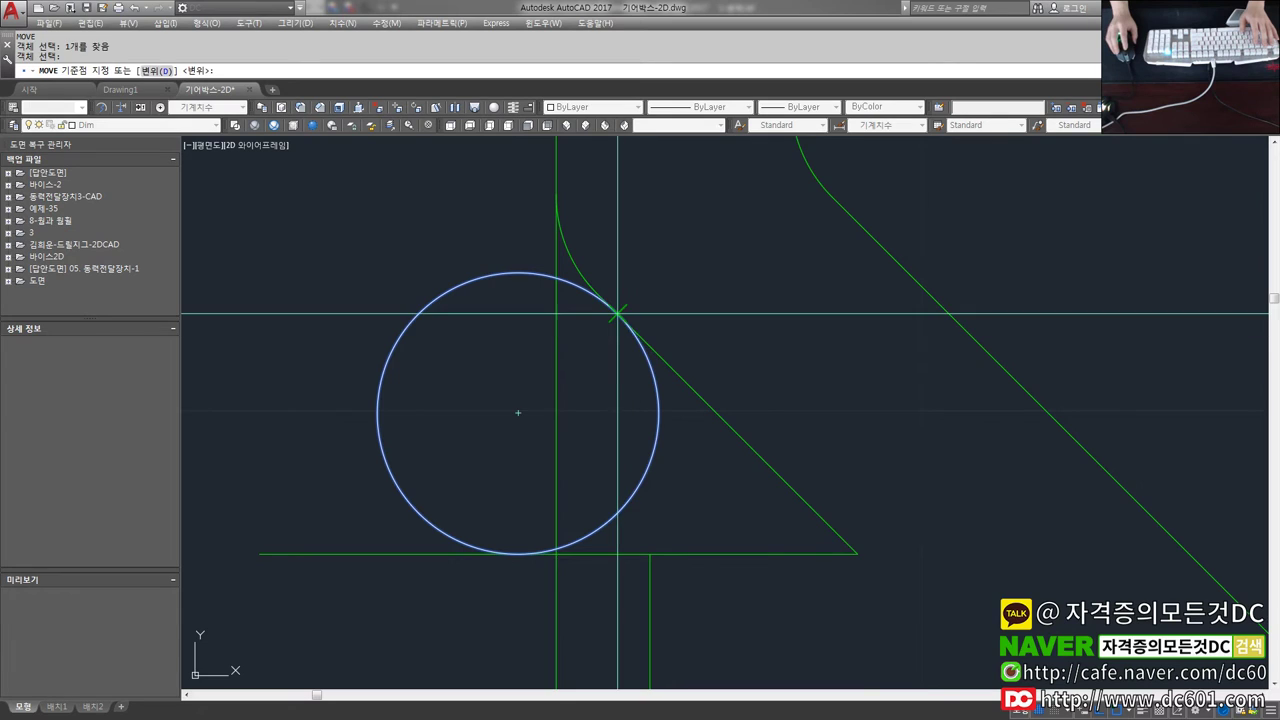
left_click(666, 364)
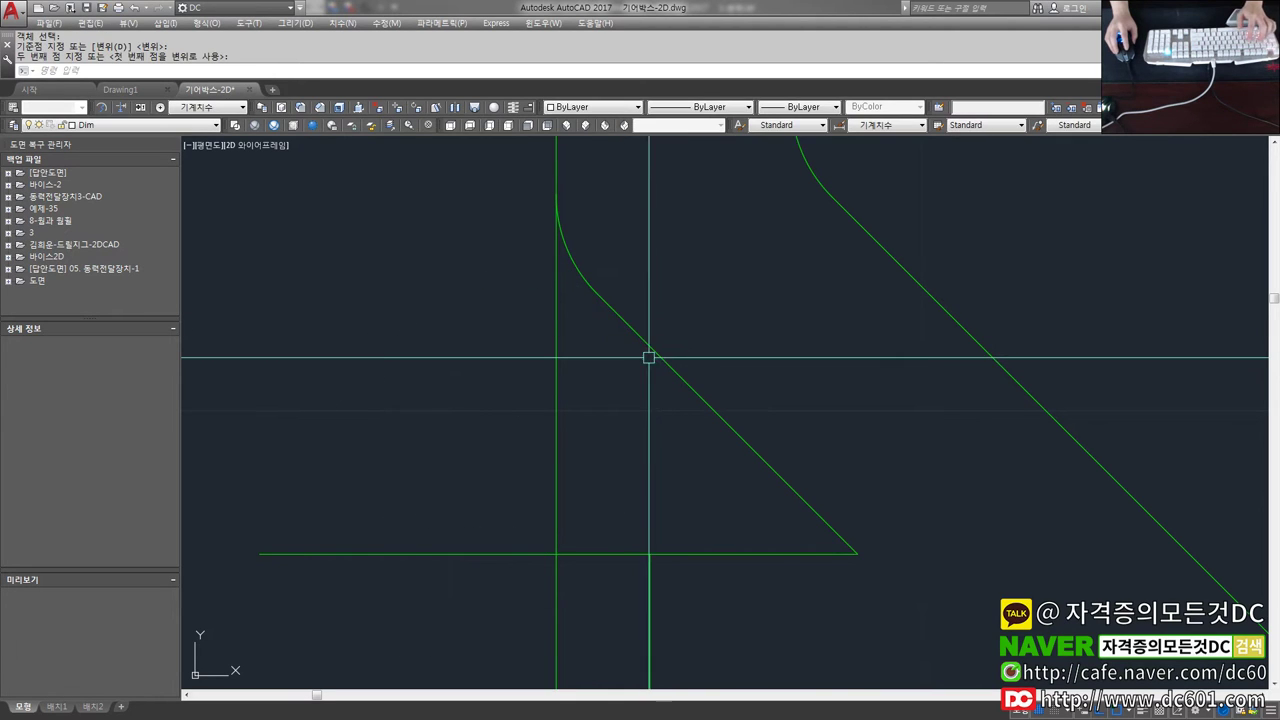
key("ctrl+z")
Move the circle from a tangent base point to the nearest point on a line.
type("m")
key("Return")
left_click(646, 372)
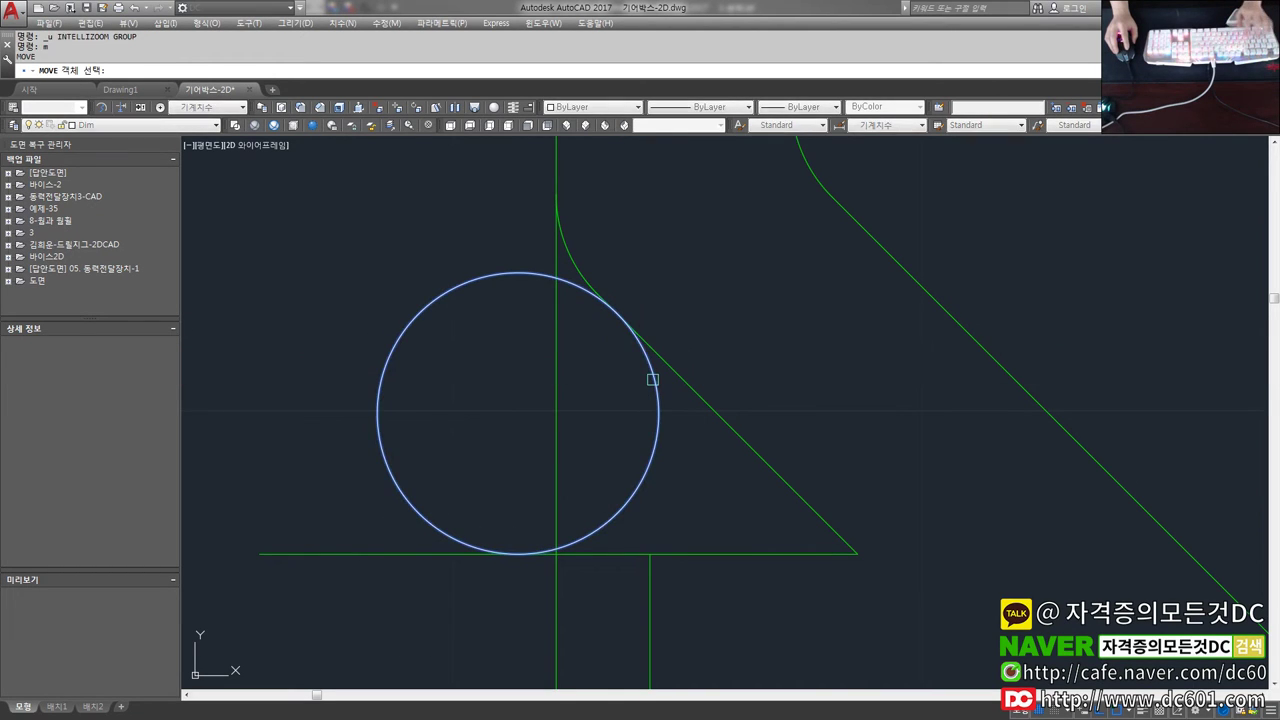
key("Return")
left_click(627, 325)
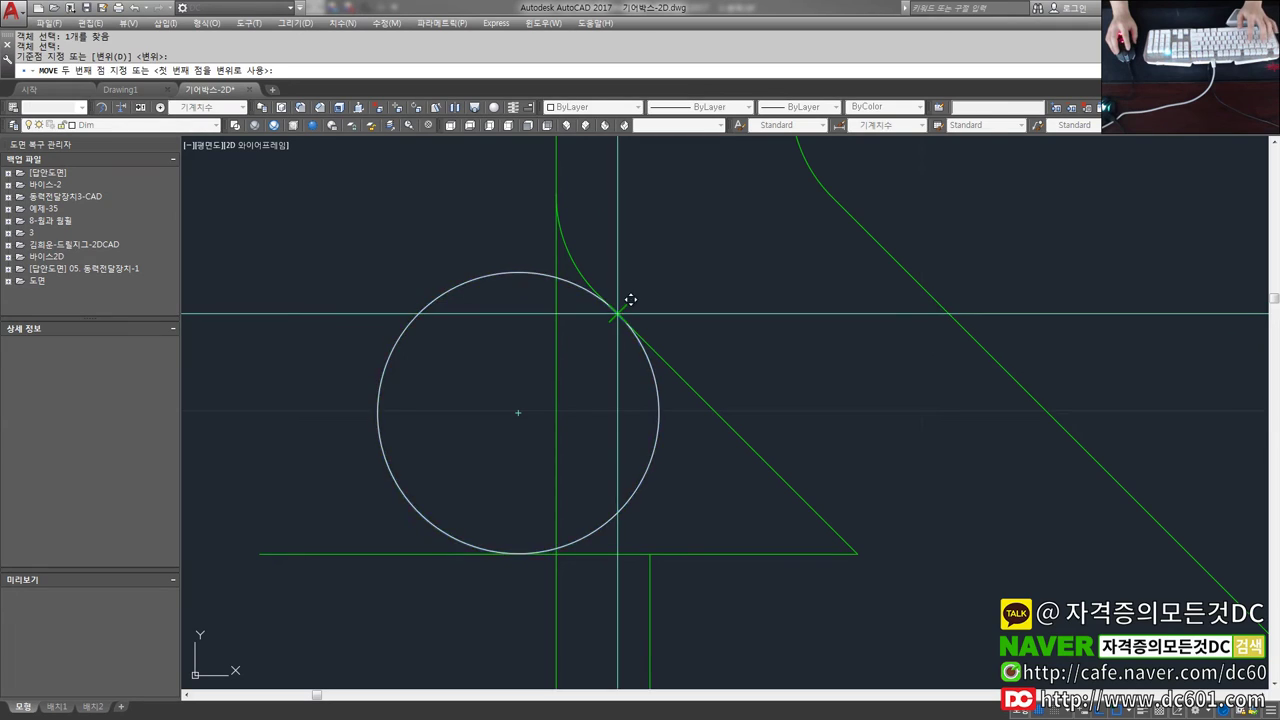
right_click(668, 370)
left_click(705, 537)
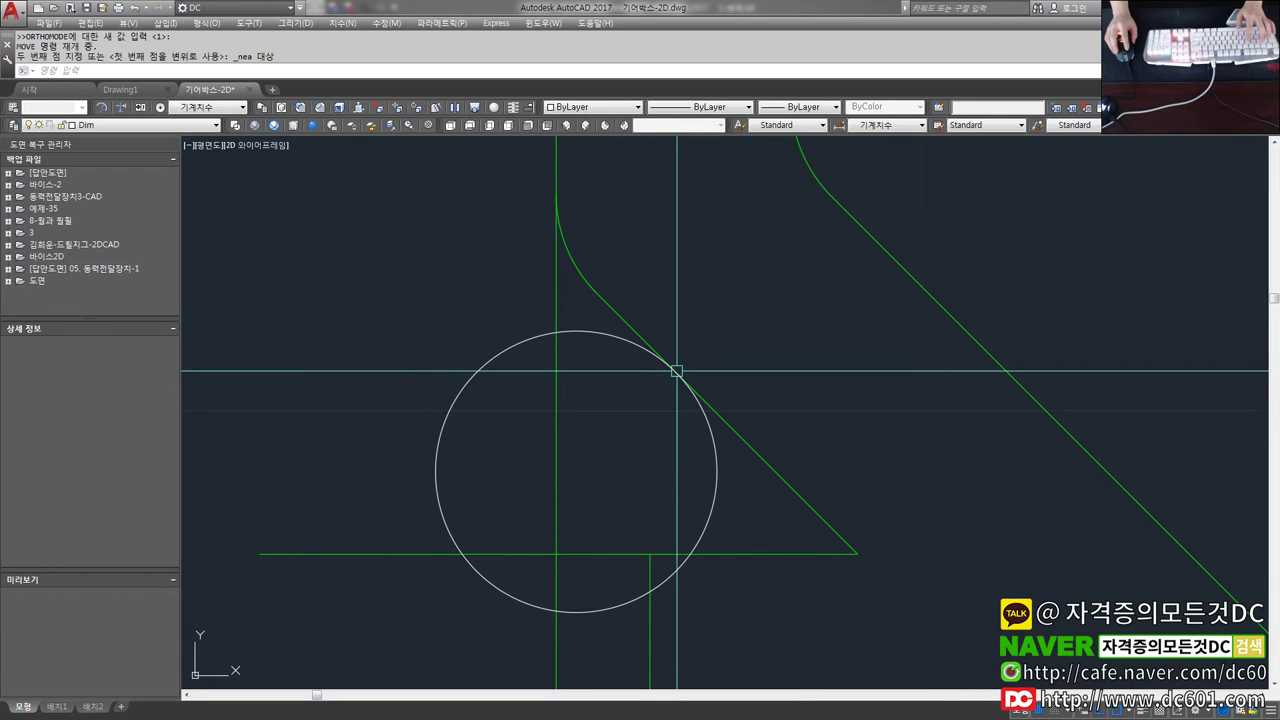
left_click(697, 415)
Move the circle again, using its intersection with the line as base point.
key("Return")
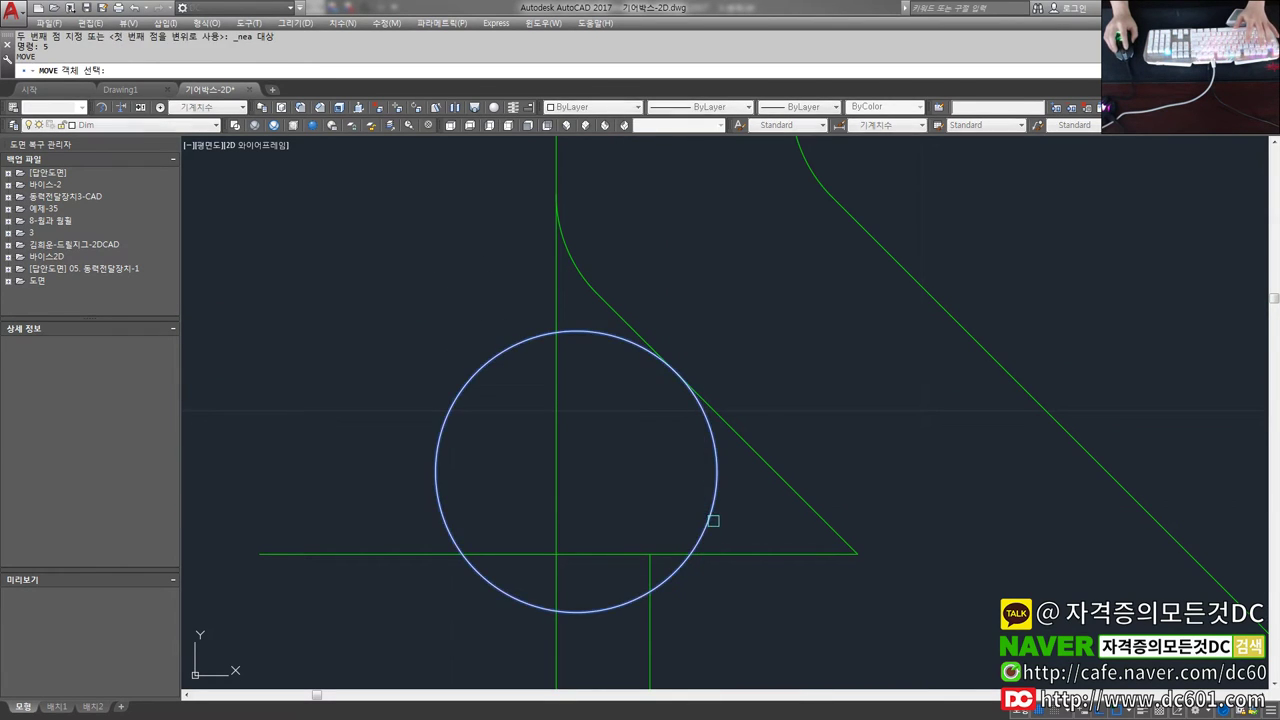
left_click(690, 551)
key("Return")
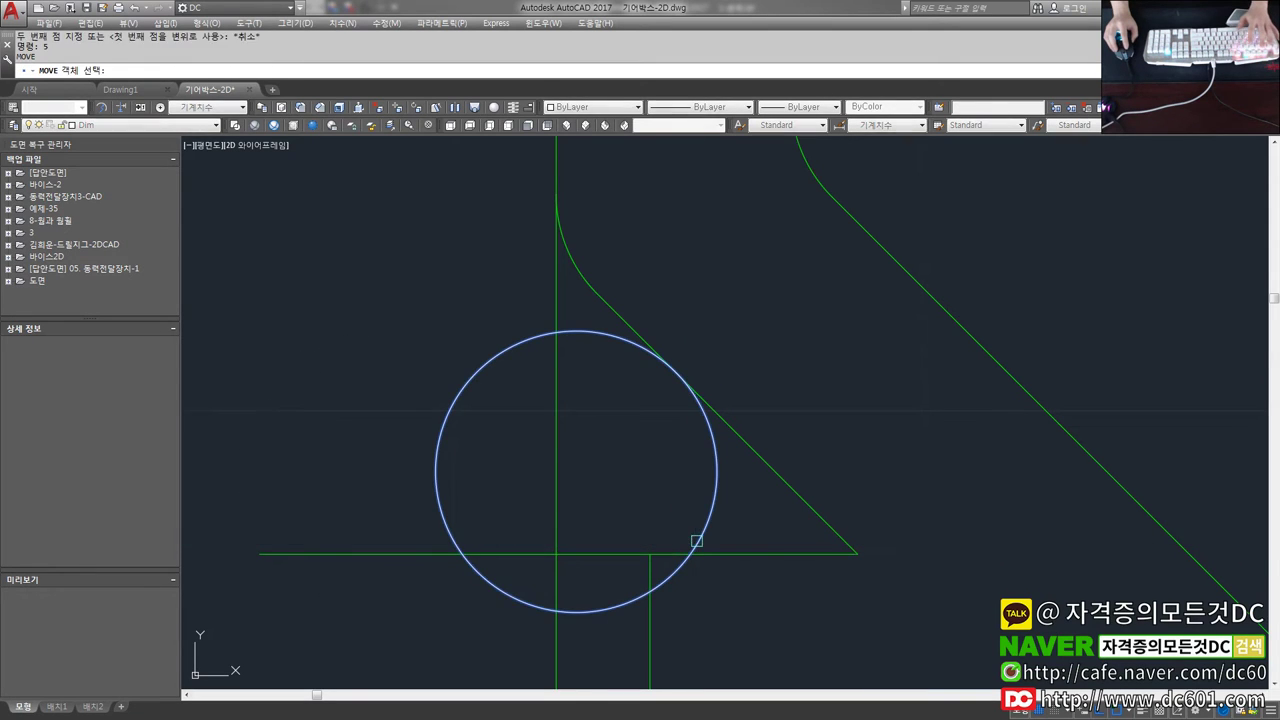
left_click(692, 548)
left_click(663, 540)
Move the circle with Tangent and Nearest snaps so it touches the diagonal line.
type("m")
key("Return")
left_click(674, 406)
left_click(630, 370)
key("Return")
right_click(634, 365, "shift")
left_click(690, 573)
left_click(634, 367)
right_click(624, 349, "shift")
left_click(690, 636)
left_click(652, 352)
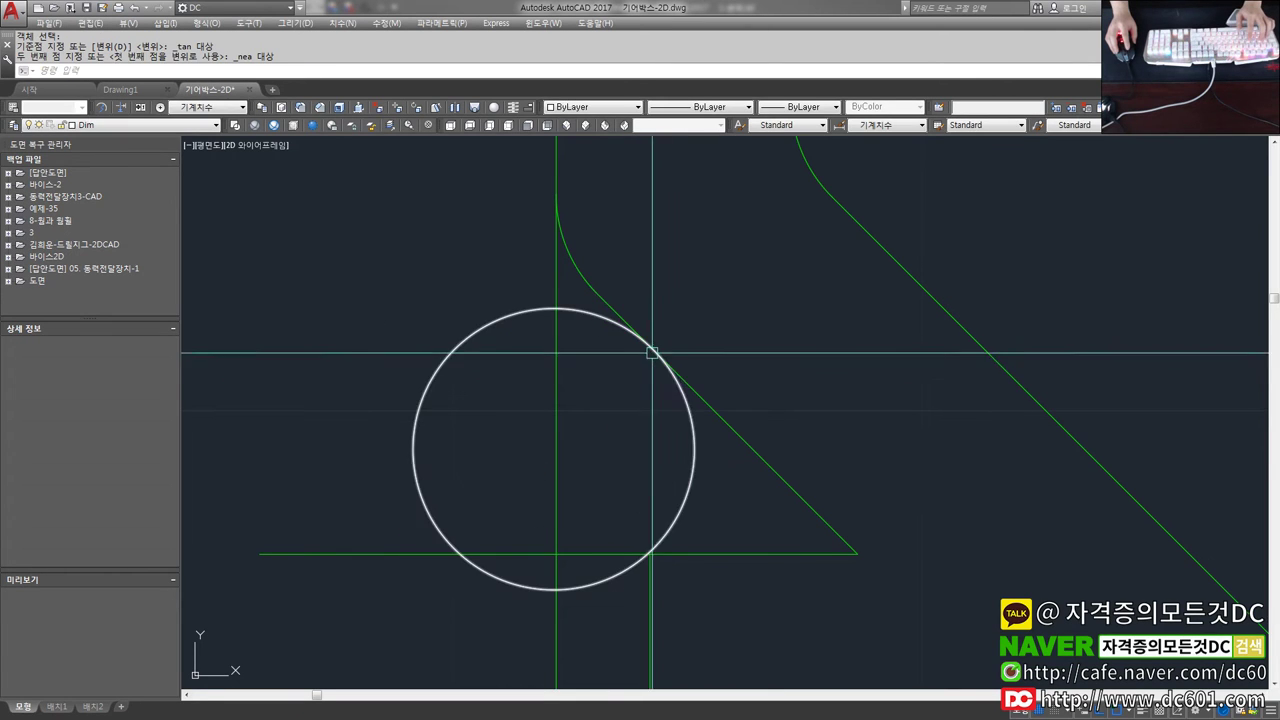
Zoom in and set the circle tangent to the diagonal edge.
scroll(688, 416, "up", 2)
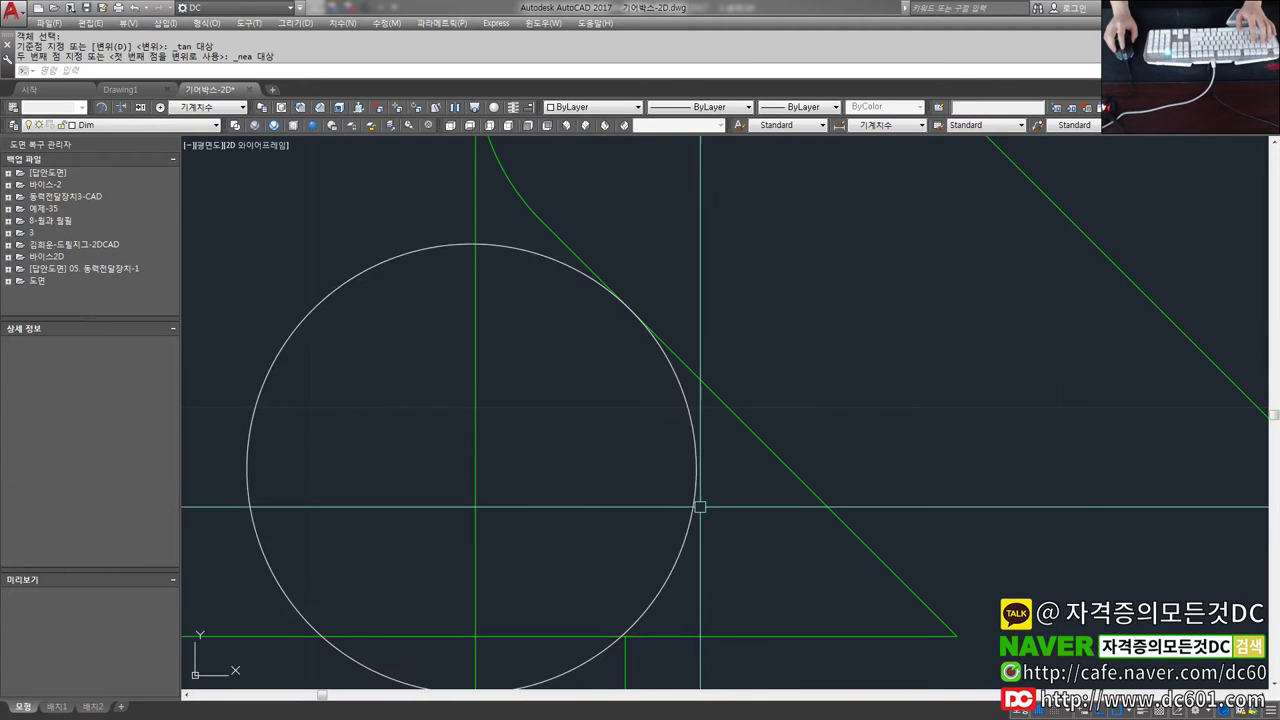
scroll(697, 449, "down", 4)
scroll(690, 360, "up", 2)
scroll(700, 510, "up", 2)
left_click(624, 492)
scroll(654, 471, "down", 2)
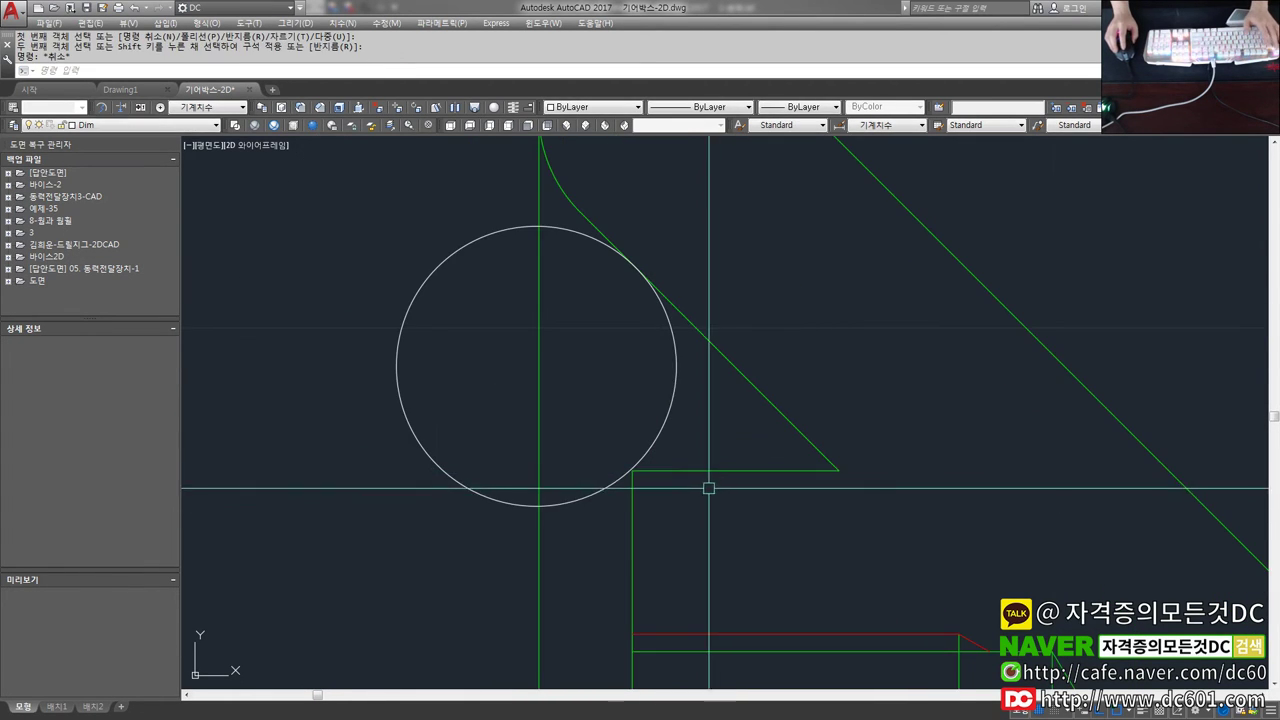
Undo a mistaken trim that cut away the triangle's bottom edge.
type("tr")
key("space")
key("space")
left_click(710, 470)
key("Escape")
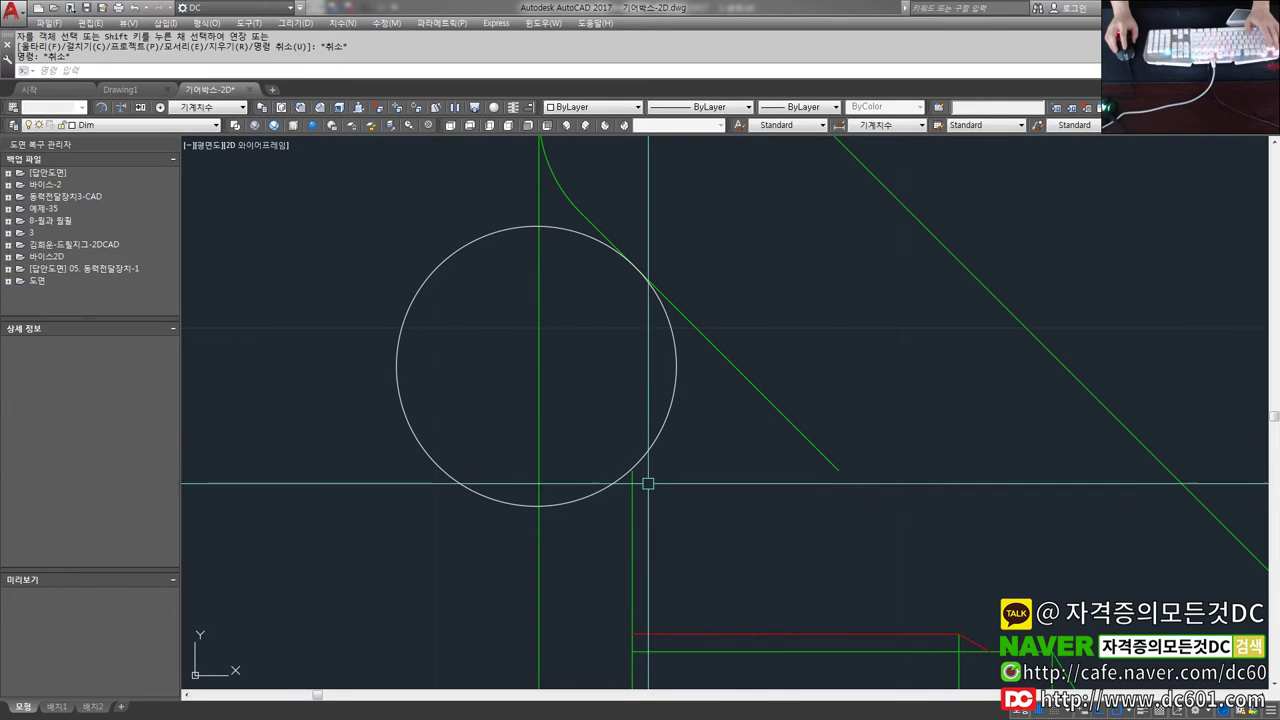
key("ctrl+z")
key("ctrl+z")
Trim away the circle's arc below the horizontal line.
type("e")
key("BackSpace")
type("tr")
key("space")
key("space")
left_click(566, 489)
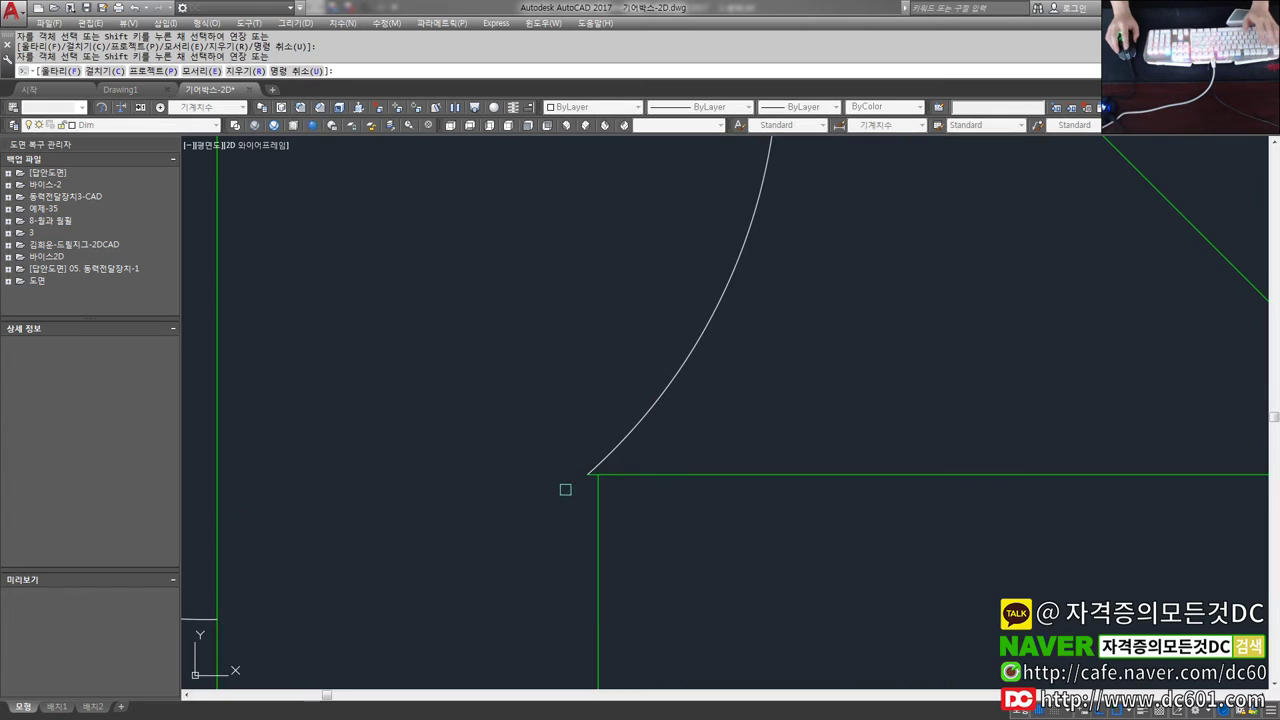
scroll(566, 489, "down", 3)
key("Escape")
Erase the leftover half-circle and construction lines.
type("e")
key("space")
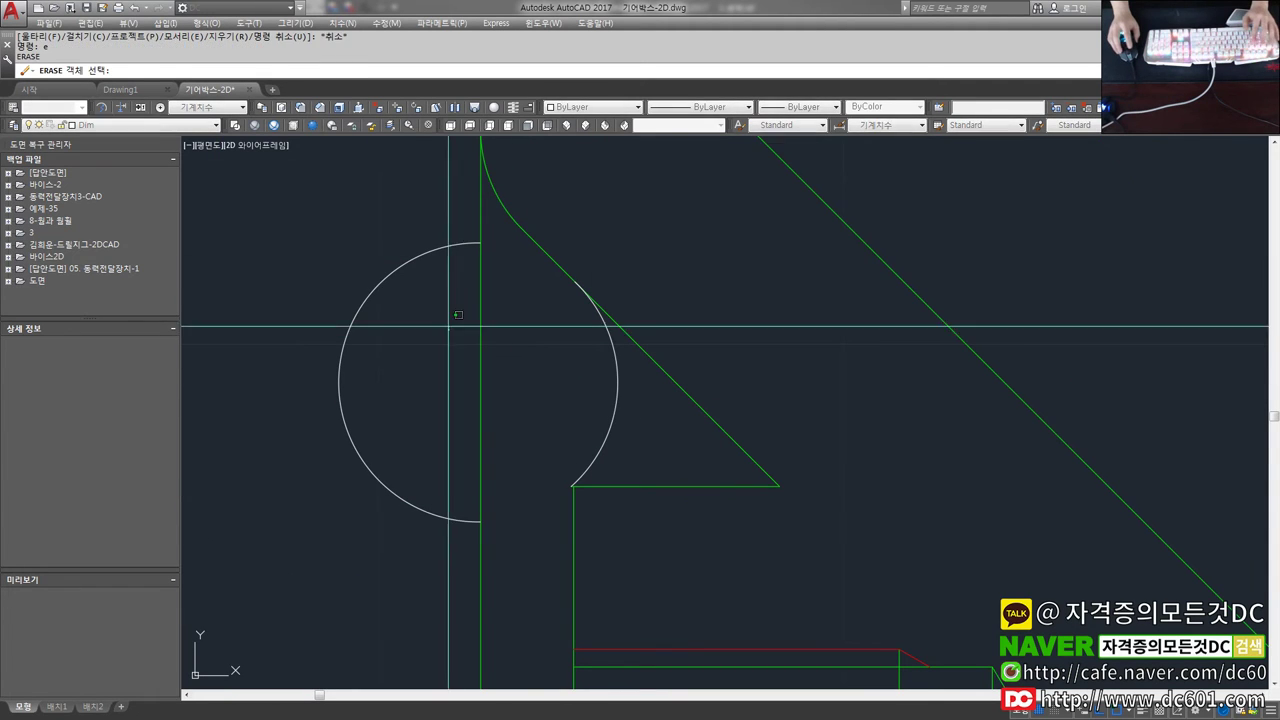
left_click(686, 396)
key("space")
type("e")
key("space")
left_click(600, 486)
scroll(600, 486, "up", 3)
key("Escape")
Grab the arc's lower endpoint grip, then cancel without changes.
scroll(530, 500, "up", 3)
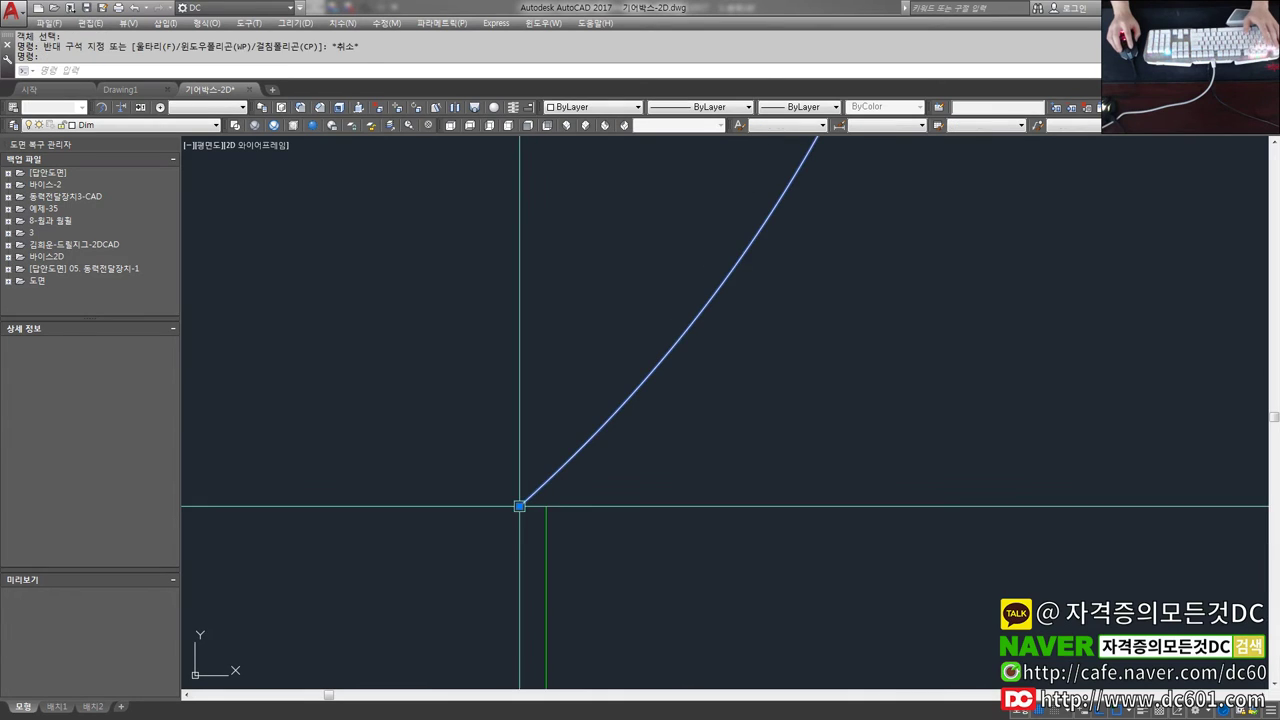
left_click(521, 508)
key("Escape")
scroll(694, 571, "down", 2)
left_click(651, 560)
key("Escape")
Regenerate the drawing with RE so the arc displays smoothly.
scroll(745, 534, "up", 2)
scroll(745, 534, "down", 2)
scroll(700, 450, "up", 2)
scroll(600, 357, "up", 1)
scroll(650, 369, "up", 1)
type("re")
key("Return")
scroll(650, 369, "up", 3)
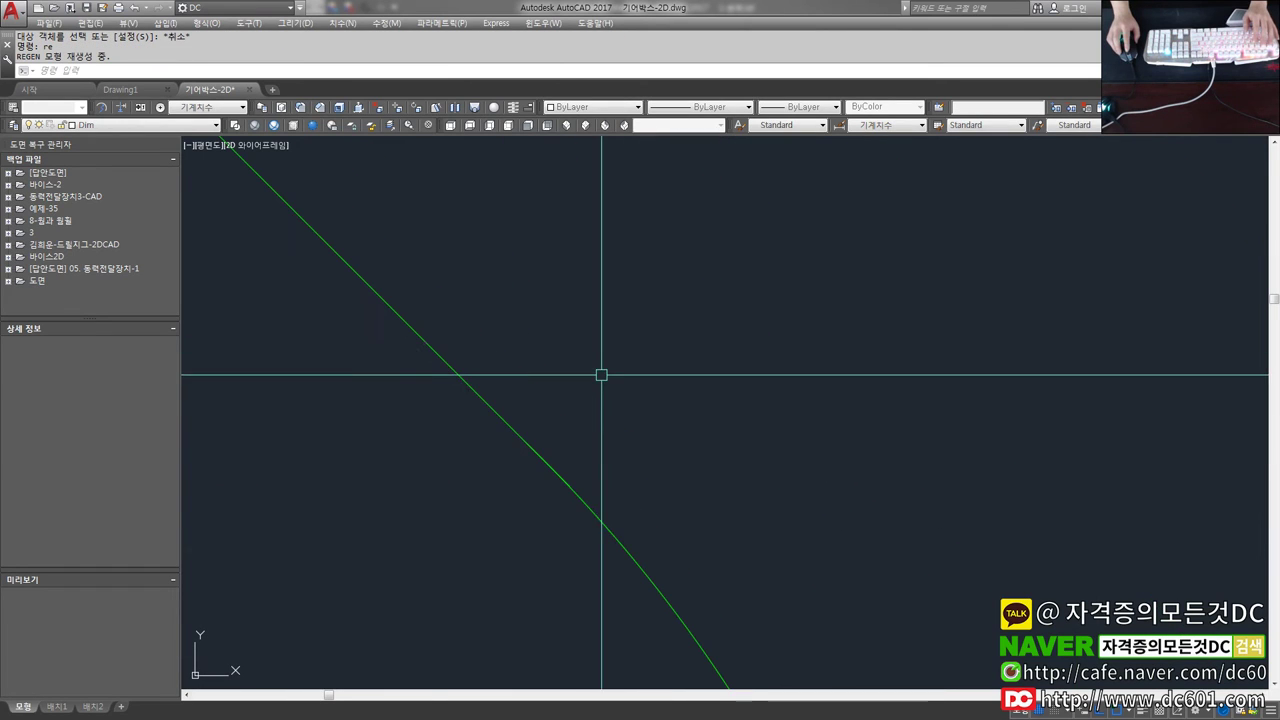
scroll(583, 491, "up", 2)
type("tr")
key("Return")
key("Return")
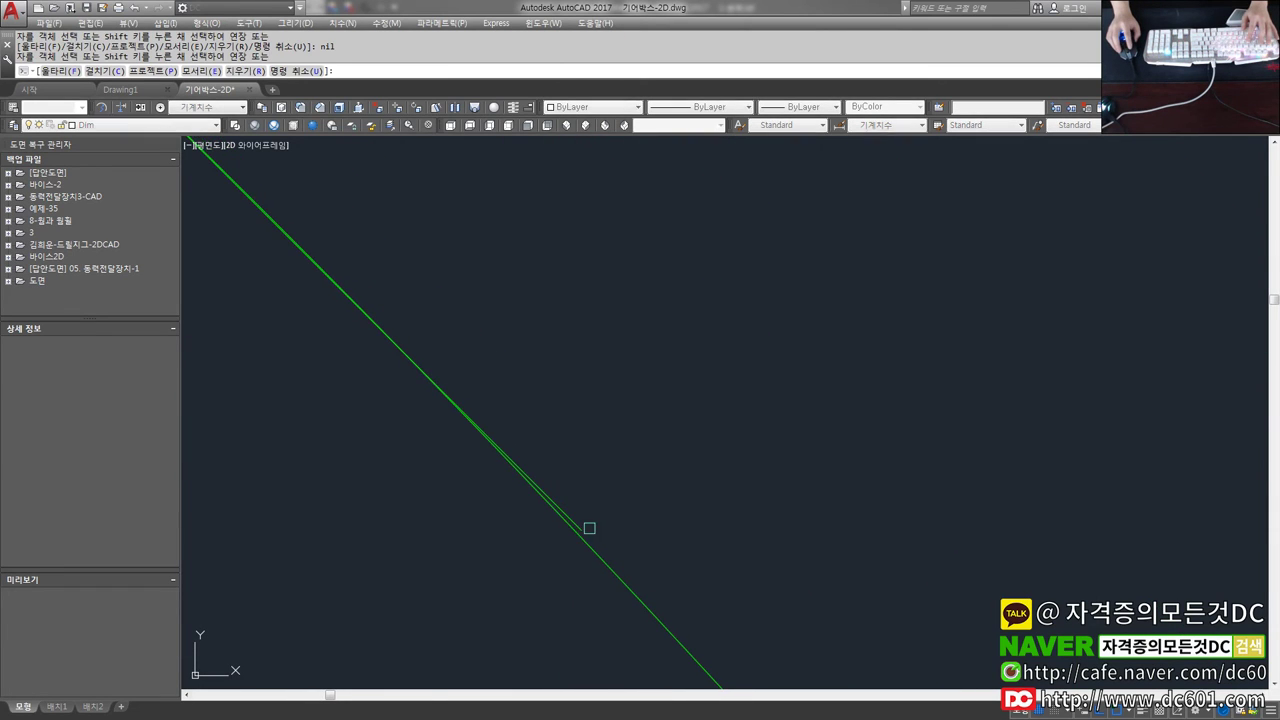
key("Escape")
left_click(560, 531)
key("Escape")
scroll(622, 510, "up", 2)
scroll(571, 463, "up", 2)
scroll(594, 480, "up", 1)
scroll(480, 526, "down", 3)
scroll(517, 528, "down", 1)
scroll(603, 571, "down", 2)
scroll(560, 457, "up", 2)
type("ww")
key("Return")
left_click(555, 507)
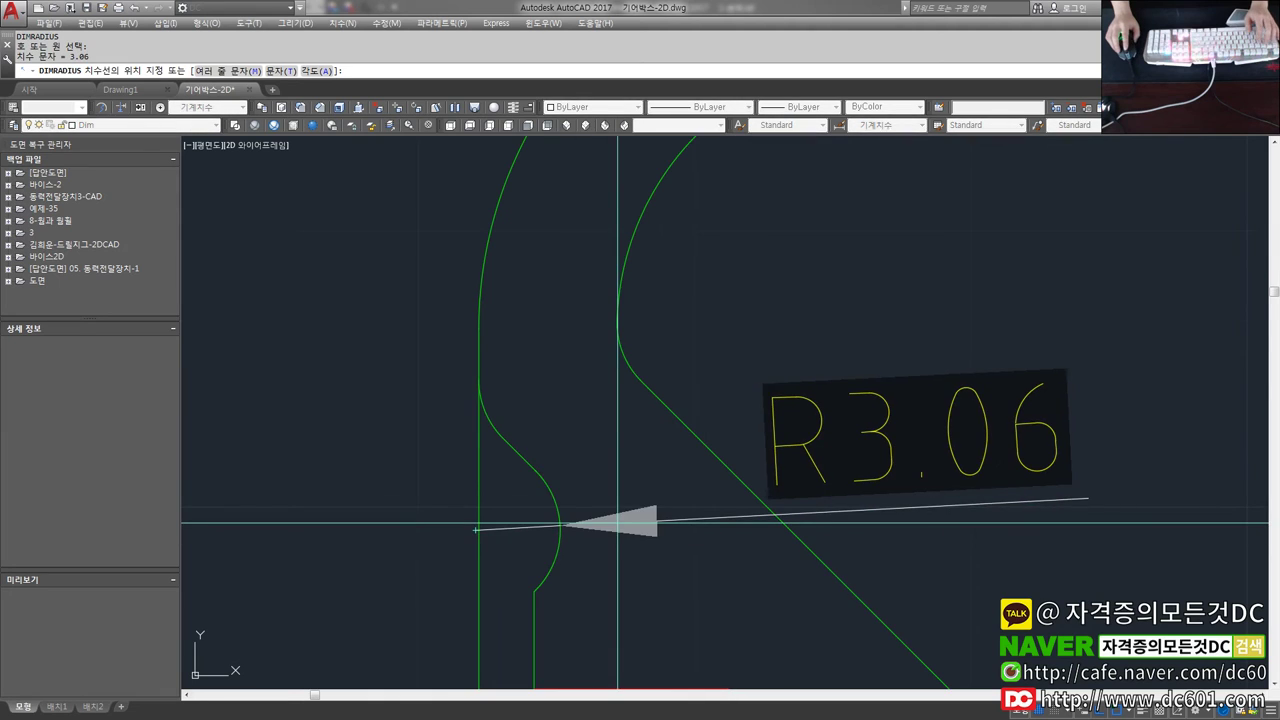
scroll(617, 522, "down", 2)
key("Escape")
scroll(614, 520, "down", 1)
scroll(594, 487, "down", 1)
scroll(594, 487, "up", 2)
scroll(590, 475, "down", 1)
scroll(594, 443, "down", 1)
scroll(663, 506, "up", 1)
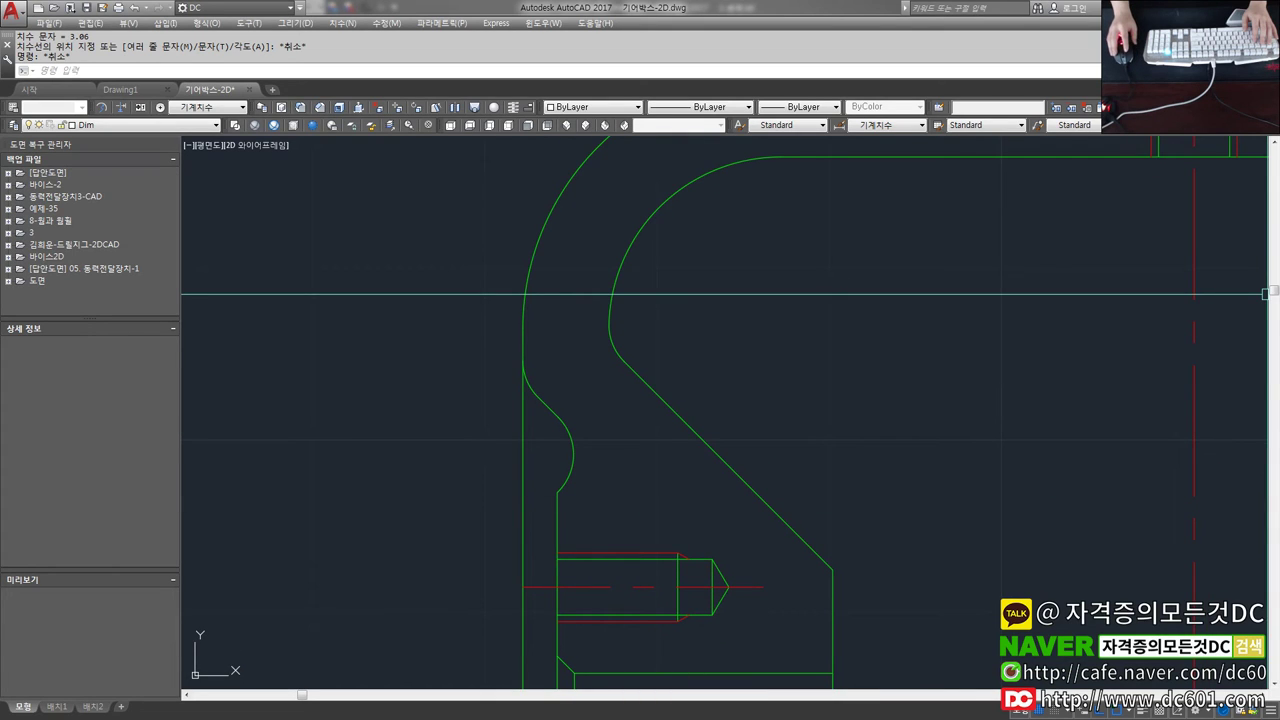
key("alt+Tab")
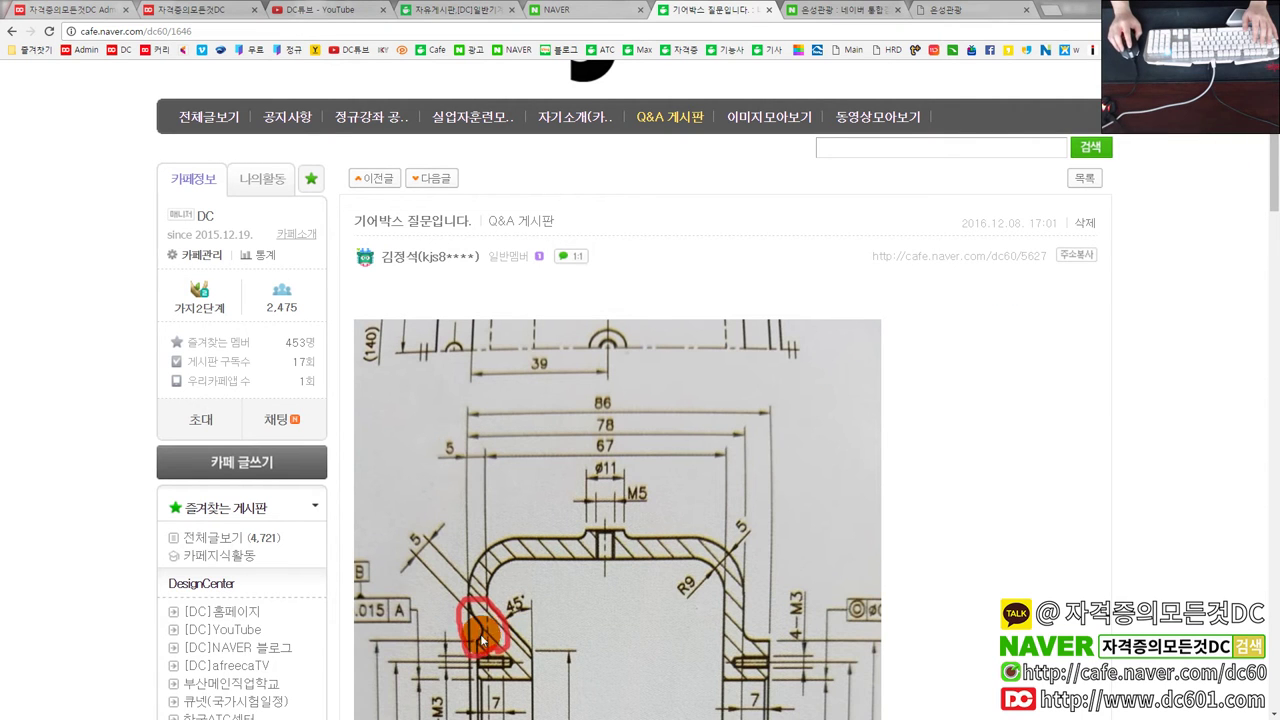
scroll(474, 643, "down", 1)
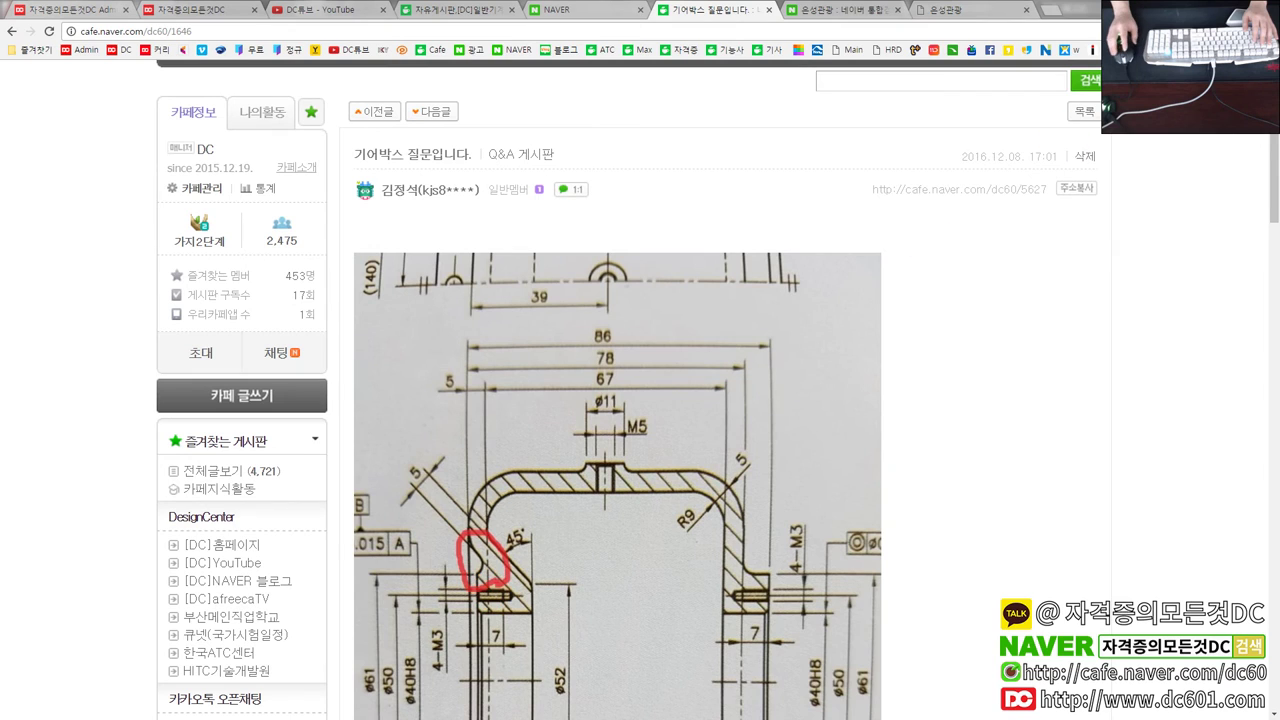
key("alt+Tab")
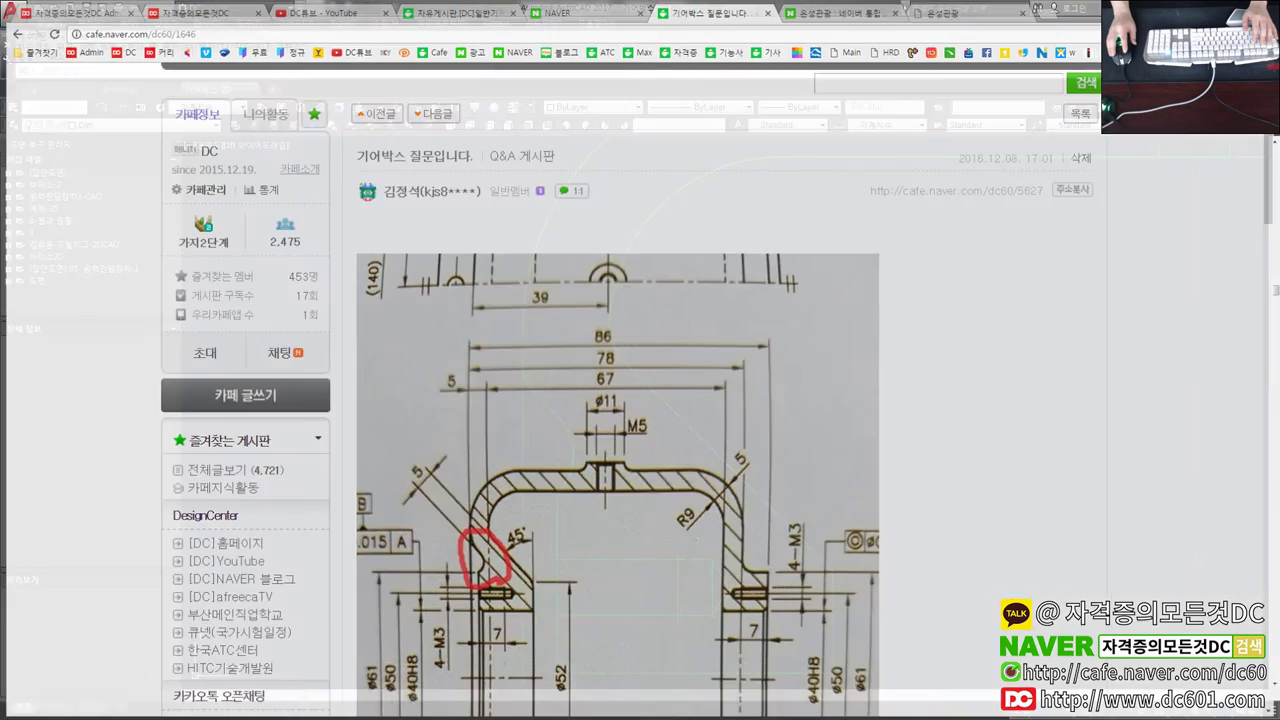
scroll(573, 459, "down", 2)
scroll(560, 503, "down", 3)
scroll(600, 491, "up", 3)
scroll(609, 463, "up", 2)
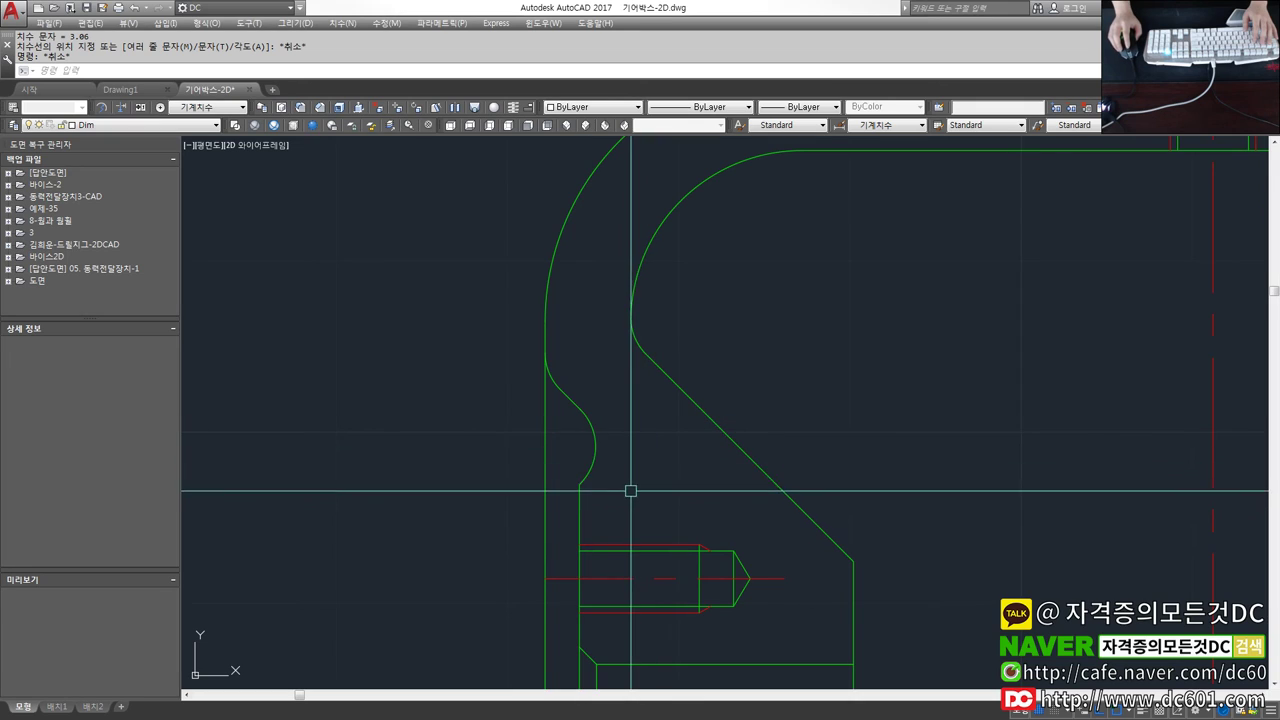
Select the small arc at the left notch and cancel the grip edit of its top endpoint.
left_click(592, 438)
scroll(594, 440, "up", 4)
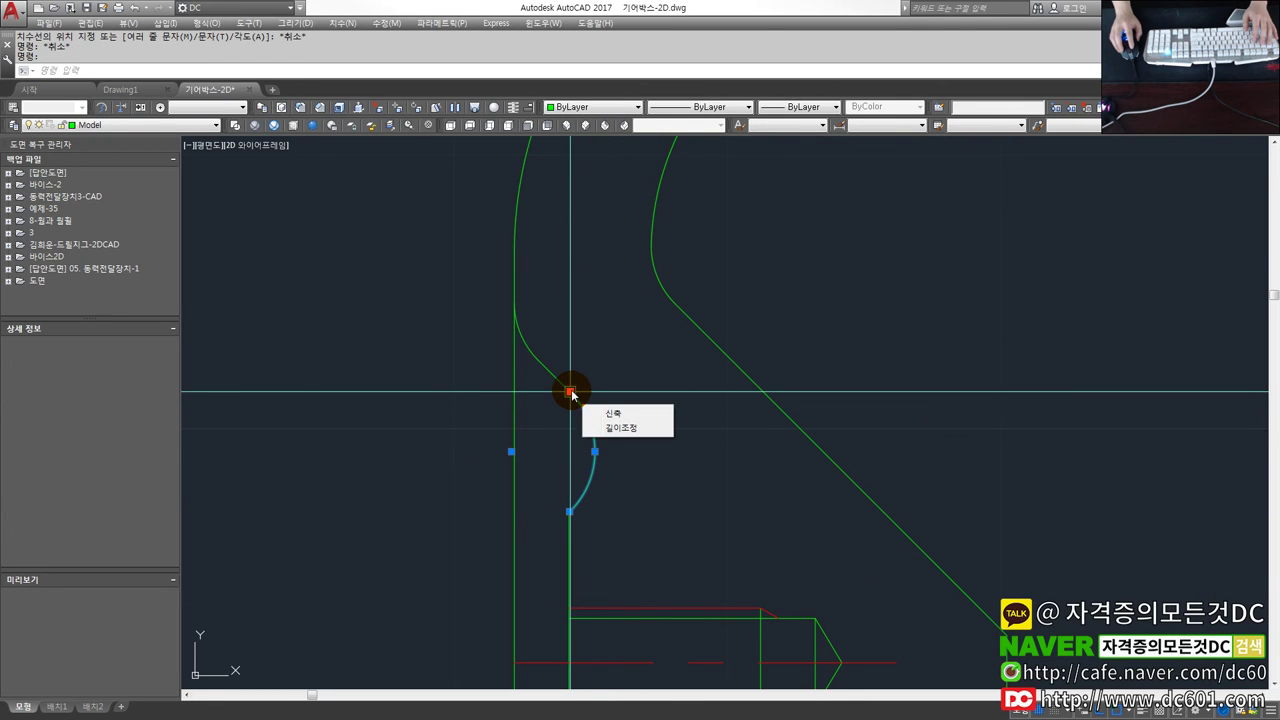
left_click(570, 392)
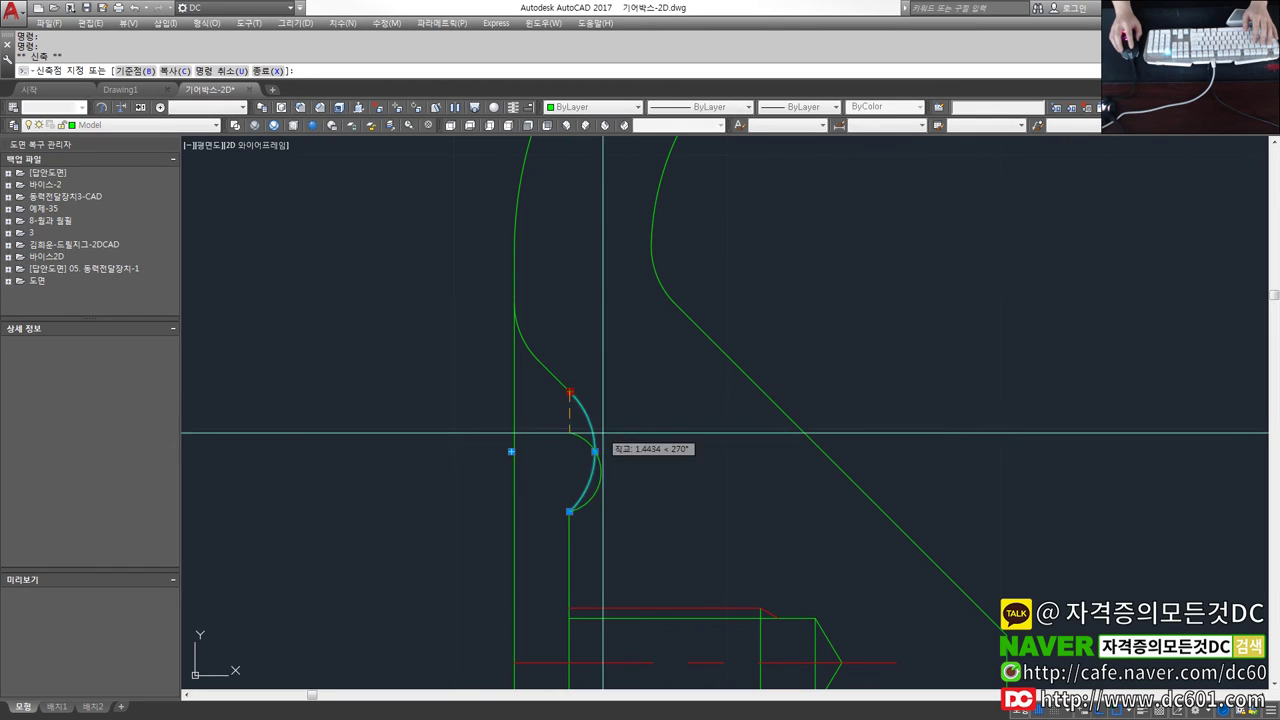
key("Escape")
scroll(651, 440, "down", 3)
scroll(671, 449, "down", 1)
scroll(688, 451, "up", 1)
Pan to the lower mirrored slot and pick the small arc with ERASE, then cancel the erase.
middle_click_drag(1000, 549, 960, 321)
middle_click_drag(900, 577, 890, 296)
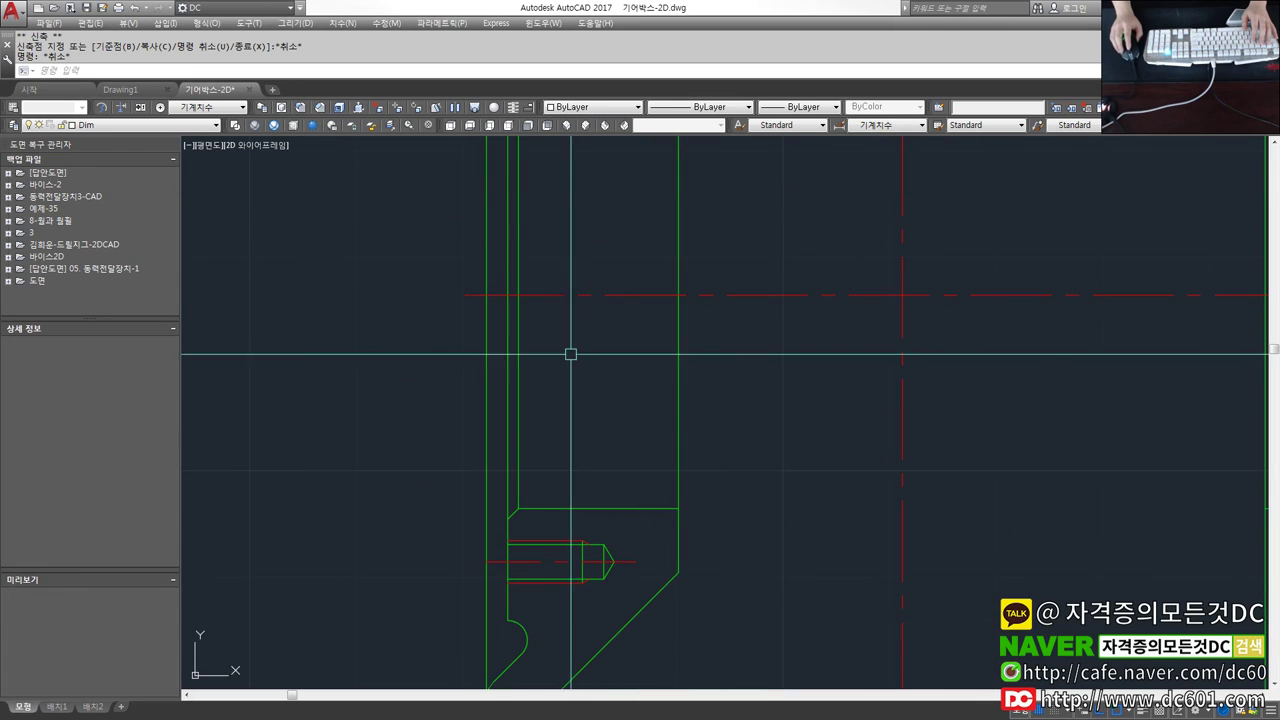
type("e")
key("Return")
left_click(526, 623)
scroll(545, 591, "down", 4)
scroll(571, 389, "up", 1)
scroll(569, 326, "up", 1)
mouse_move(569, 326)
middle_mouse_down()
mouse_move(555, 438)
mouse_move(565, 508)
middle_mouse_up()
key("Escape")
Bring the part's top arc into view, then switch to Chrome's DC튜브 YouTube channel tab.
middle_click_drag(563, 457, 554, 531)
scroll(534, 323, "up", 2)
scroll(547, 405, "up", 1)
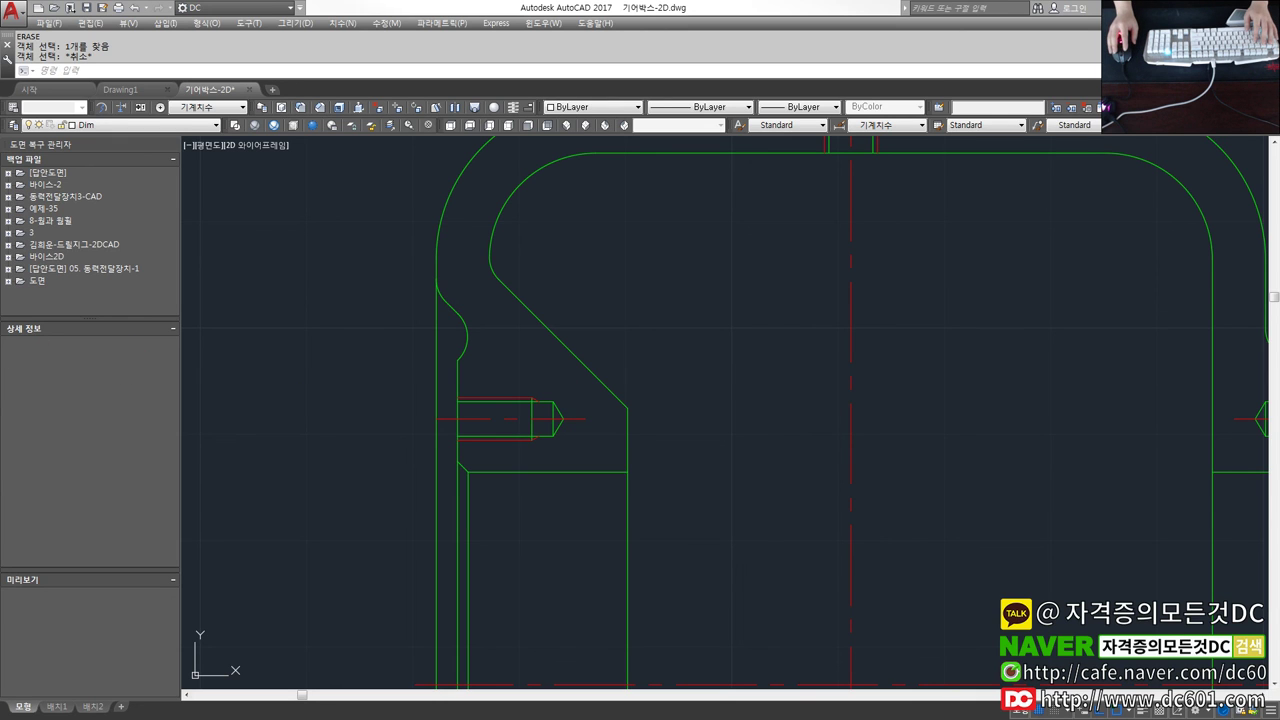
key("alt+Tab")
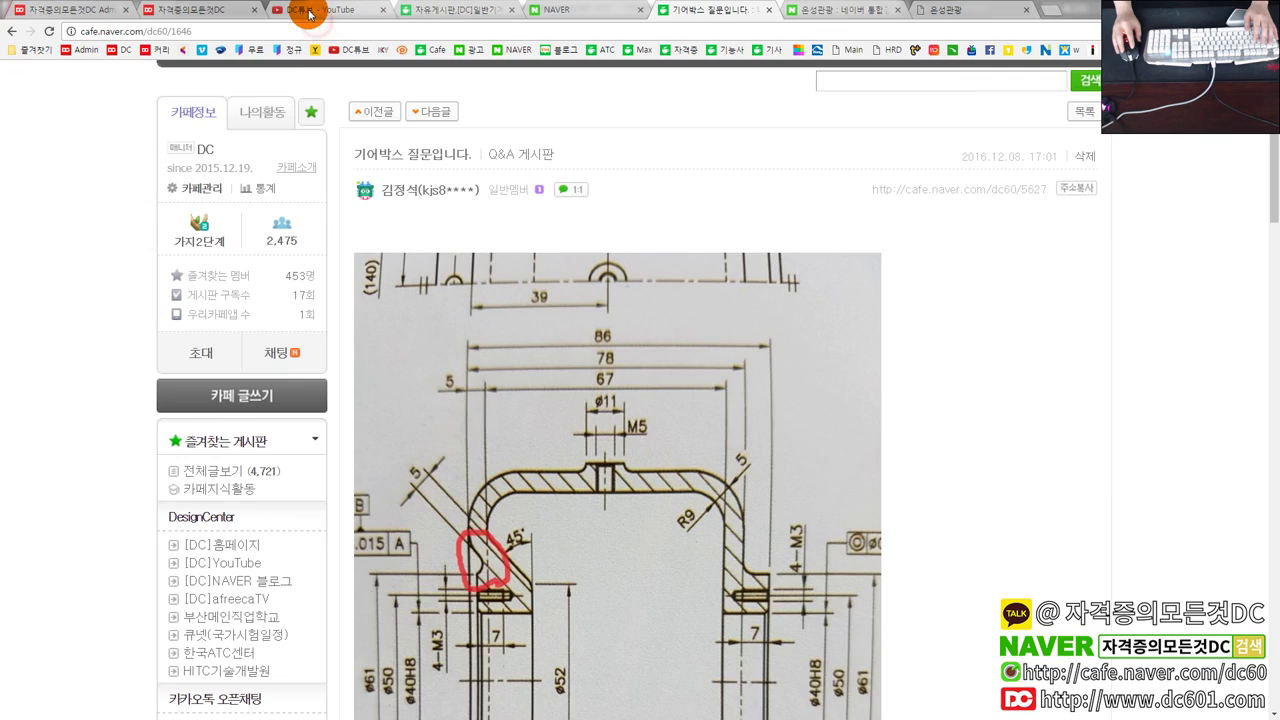
left_click(309, 14)
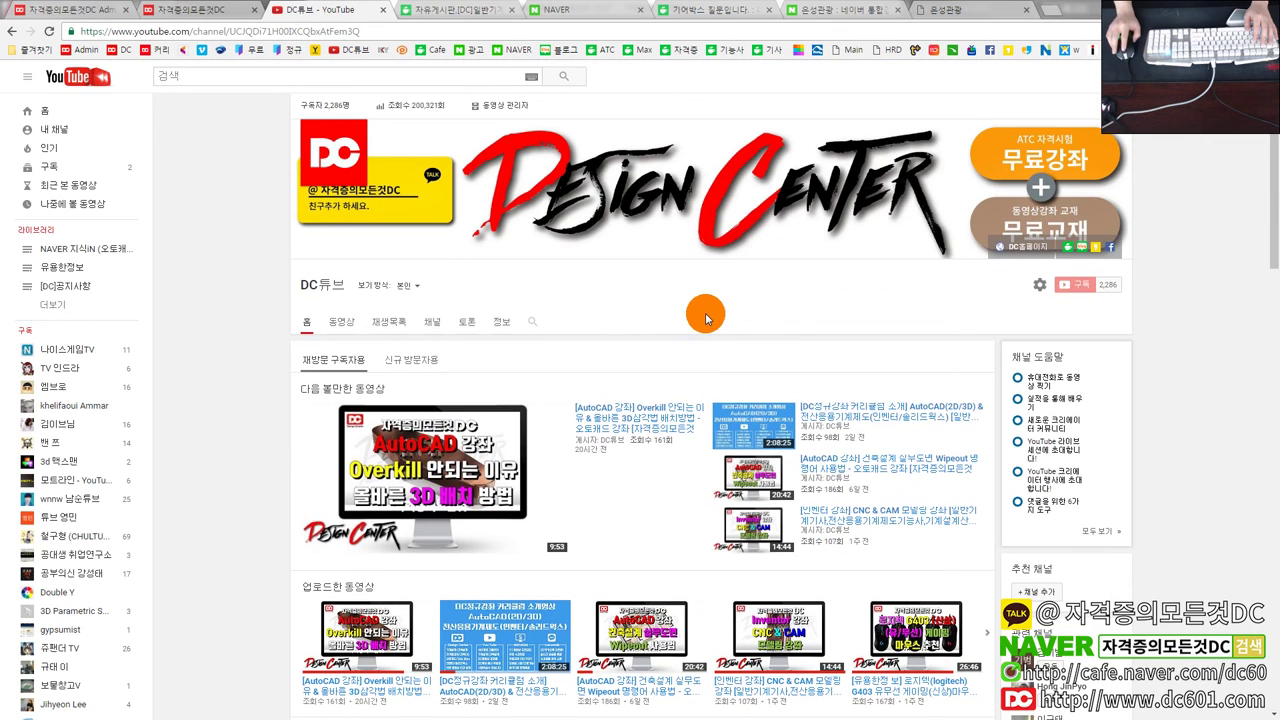